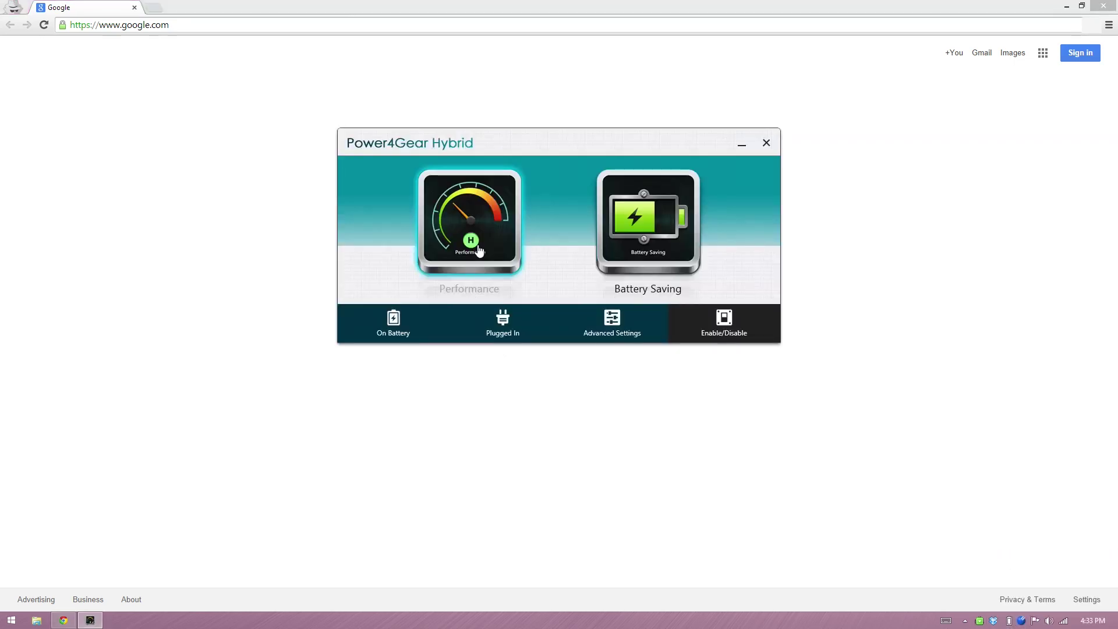
Step: Close the Power4Gear Hybrid window and run the Windows setup application from the Setup Dropcam (D:) drive
{"action": "left_click", "coordinate": [776, 147]}
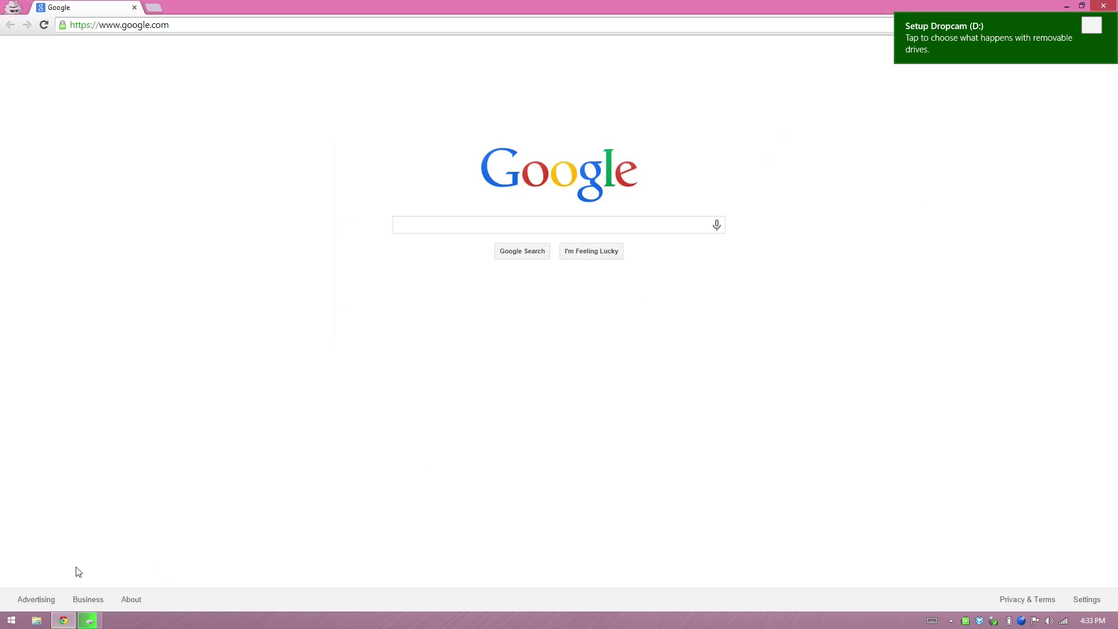
{"action": "left_click", "coordinate": [36, 620]}
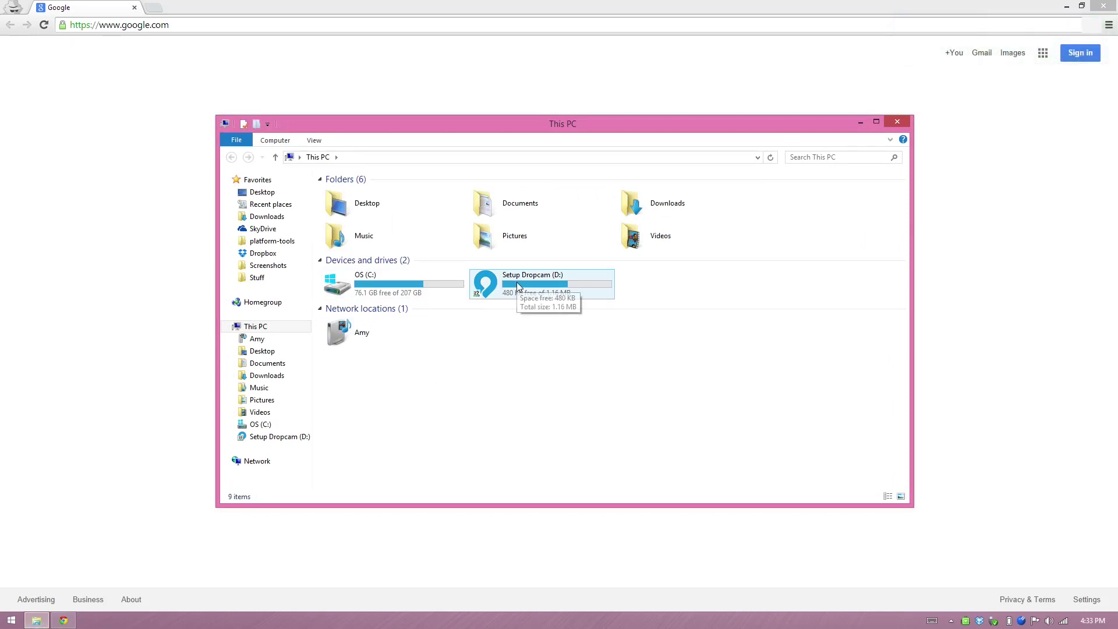
{"action": "left_click", "coordinate": [516, 281]}
{"action": "double_click", "coordinate": [516, 282]}
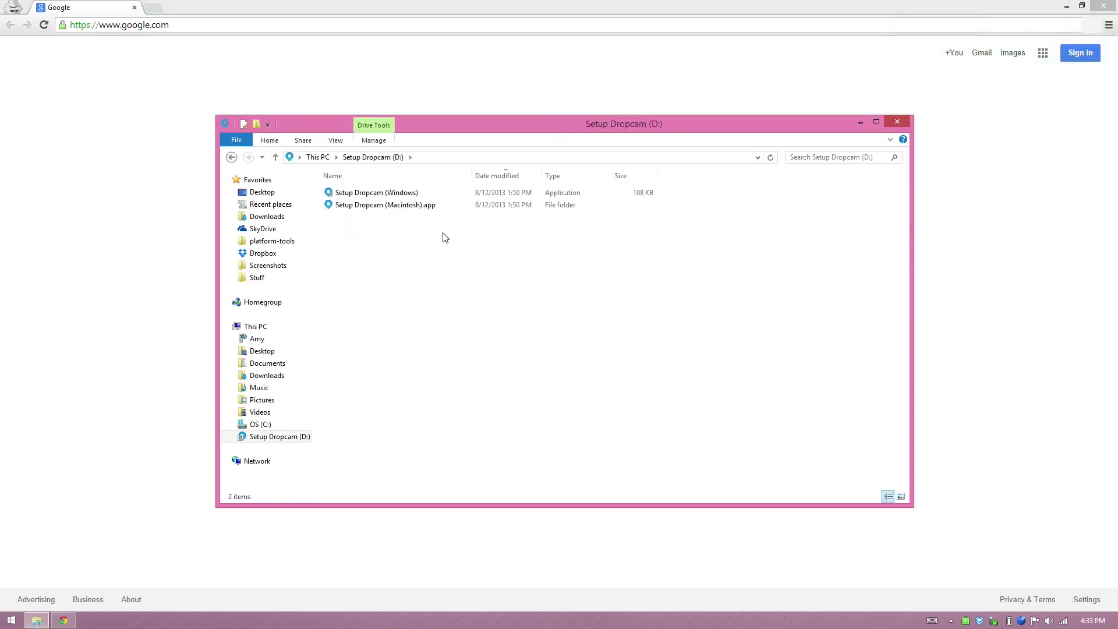
{"action": "double_click", "coordinate": [392, 194]}
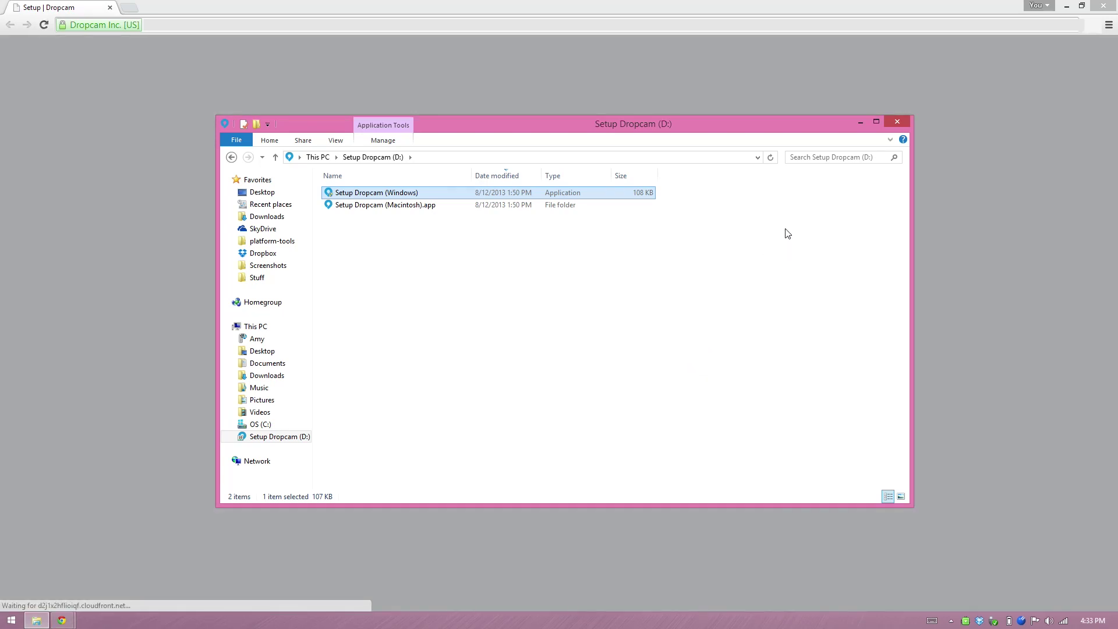
{"action": "left_click", "coordinate": [903, 119]}
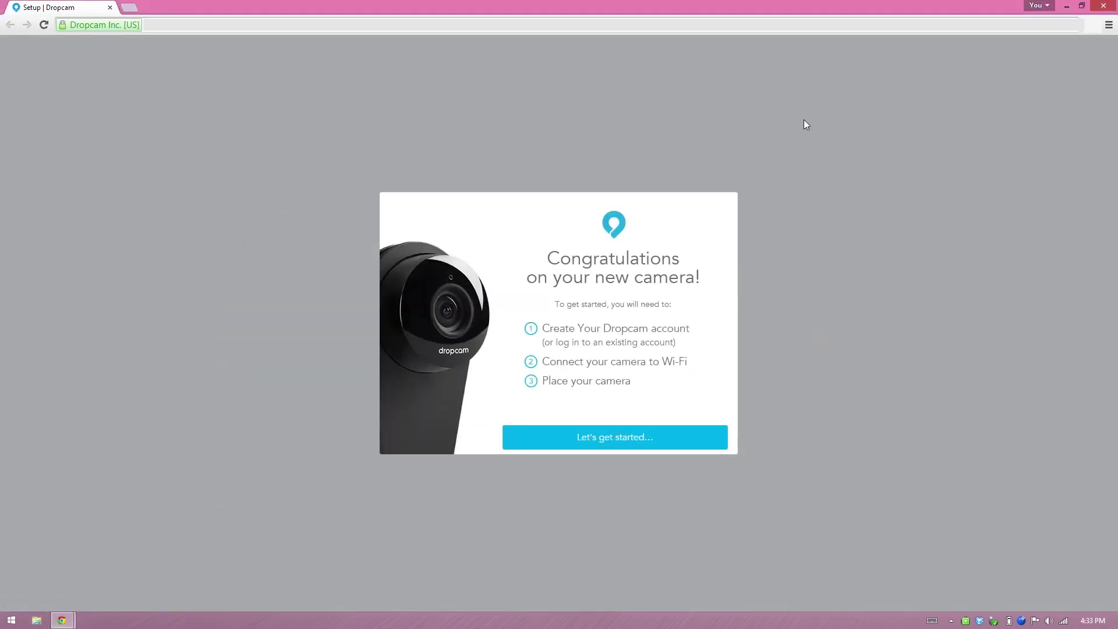
Step: Start the camera setup by logging in to an existing Dropcam account, and save the login password in the browser
{"action": "left_click", "coordinate": [599, 441]}
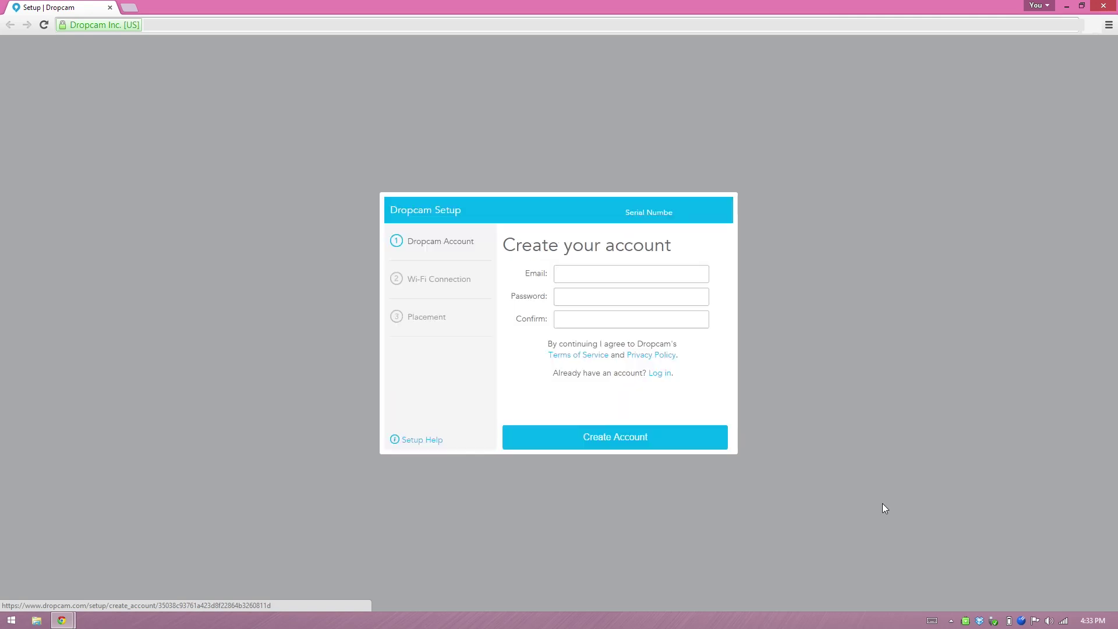
{"action": "left_click", "coordinate": [586, 269]}
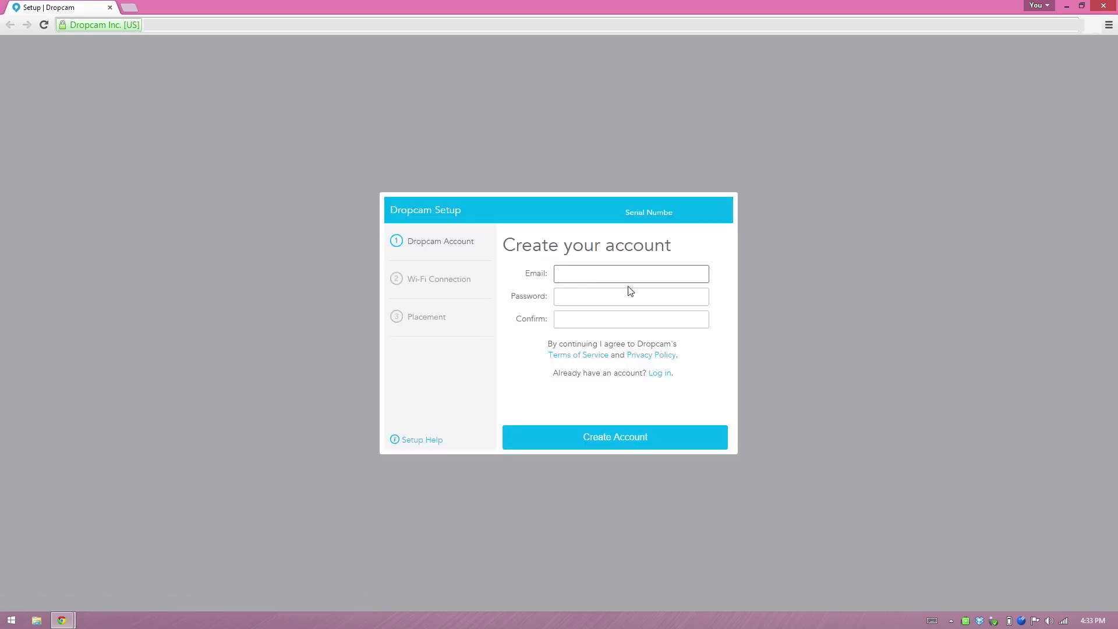
{"action": "left_click", "coordinate": [663, 373]}
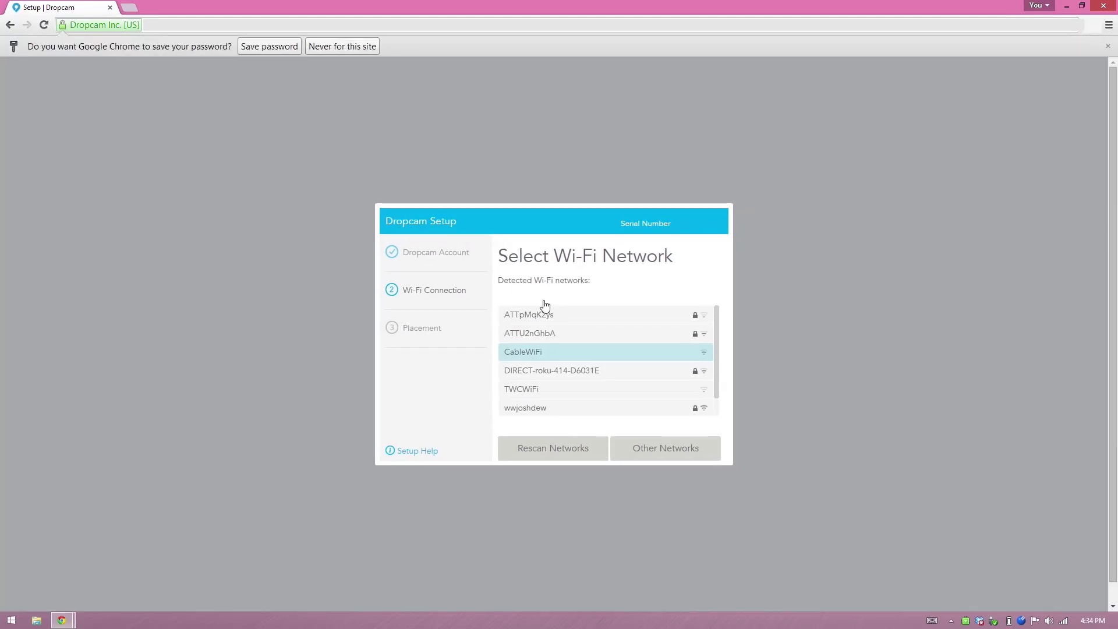
{"action": "left_click", "coordinate": [585, 317]}
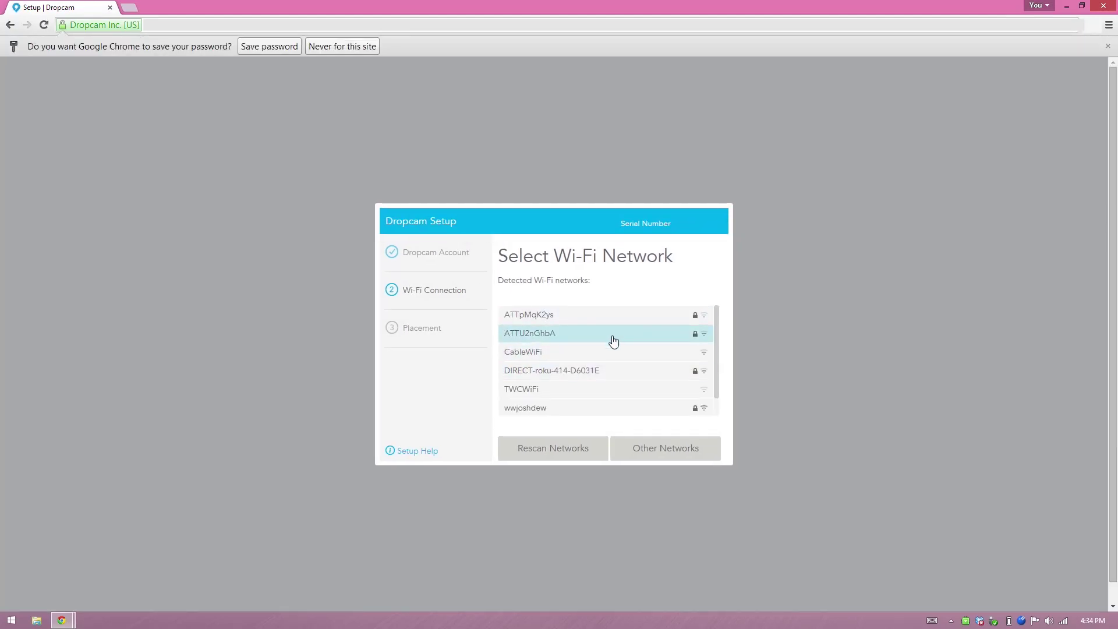
{"action": "left_click", "coordinate": [259, 46]}
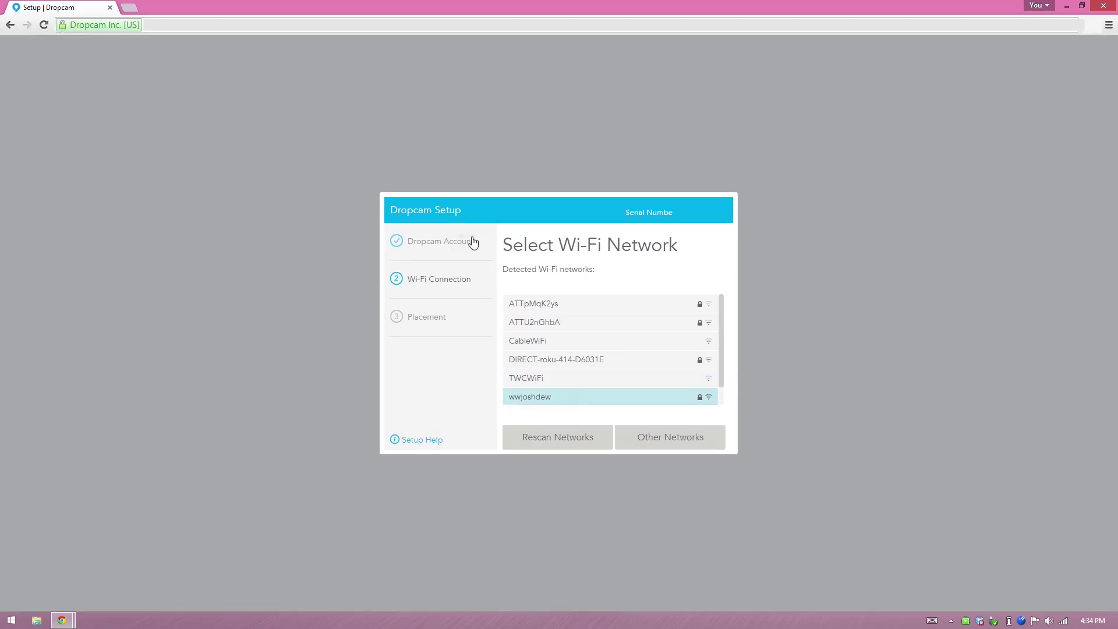
Step: Connect the camera to the wwjoshdew Wi-Fi network with the network password and continue to the placement stage
{"action": "left_click", "coordinate": [608, 402]}
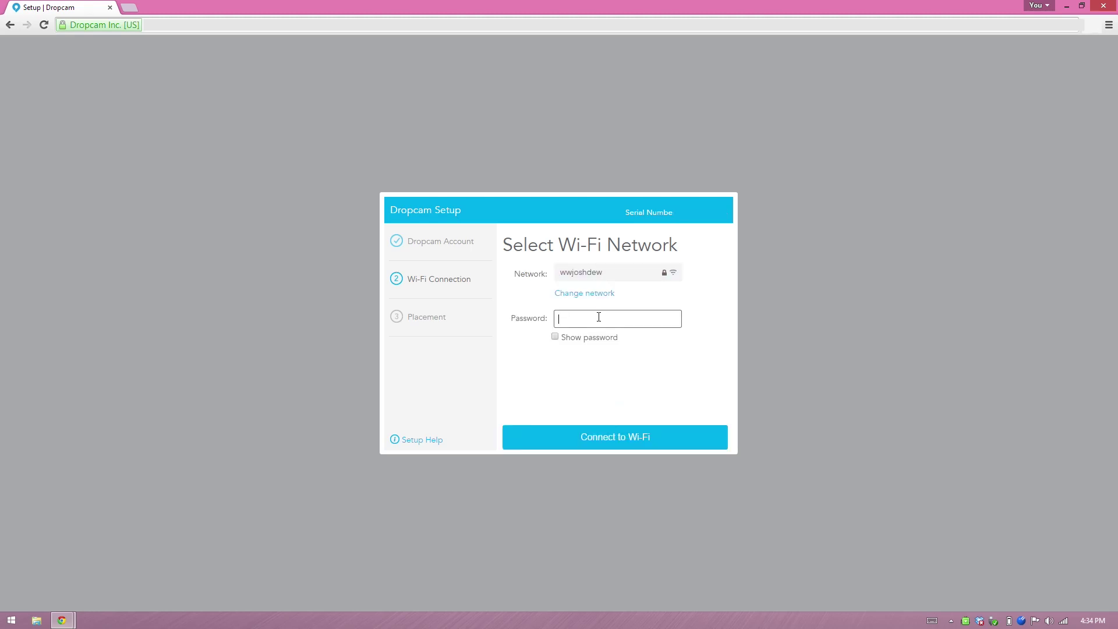
{"action": "key", "text": "ctrl+v"}
{"action": "left_click", "coordinate": [602, 444]}
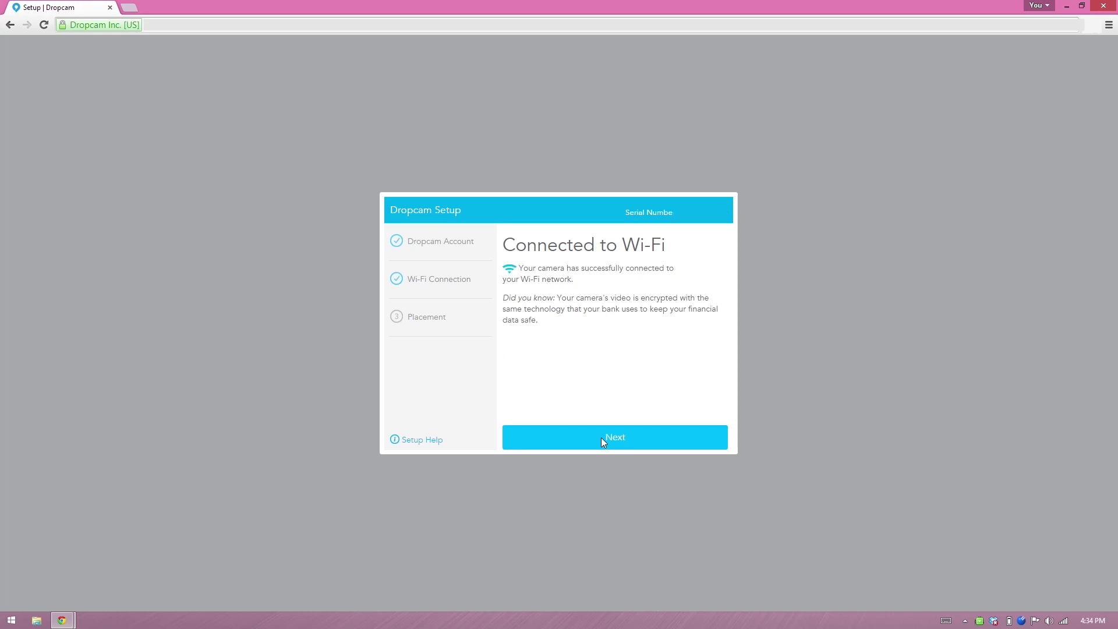
{"action": "left_click", "coordinate": [601, 438]}
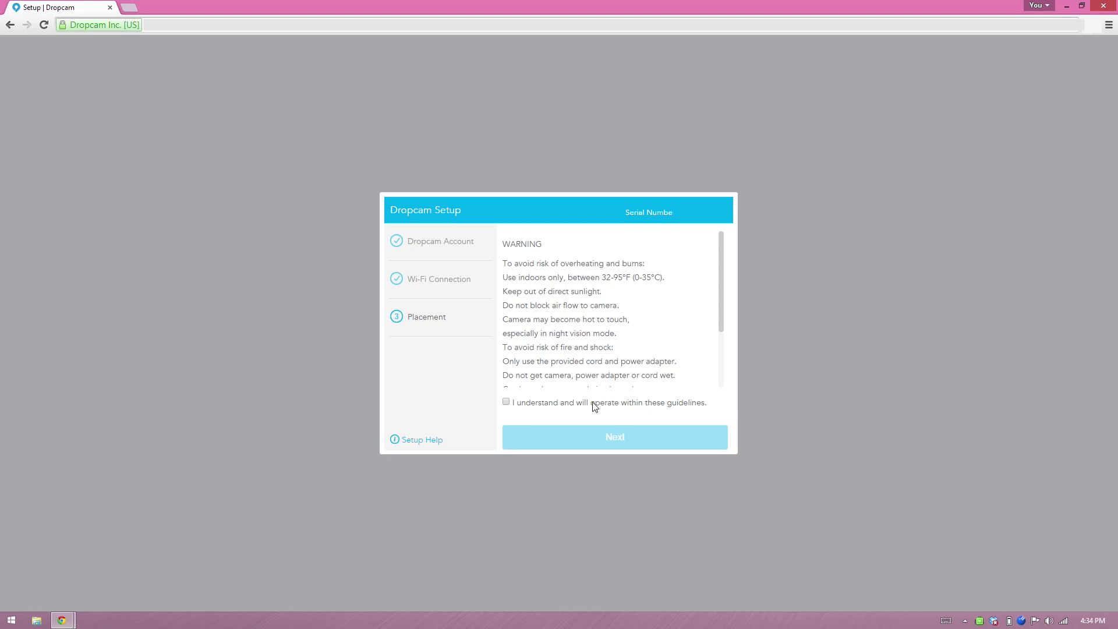
Step: Accept the safety guidelines and continue past the camera placement instructions
{"action": "left_click", "coordinate": [594, 406]}
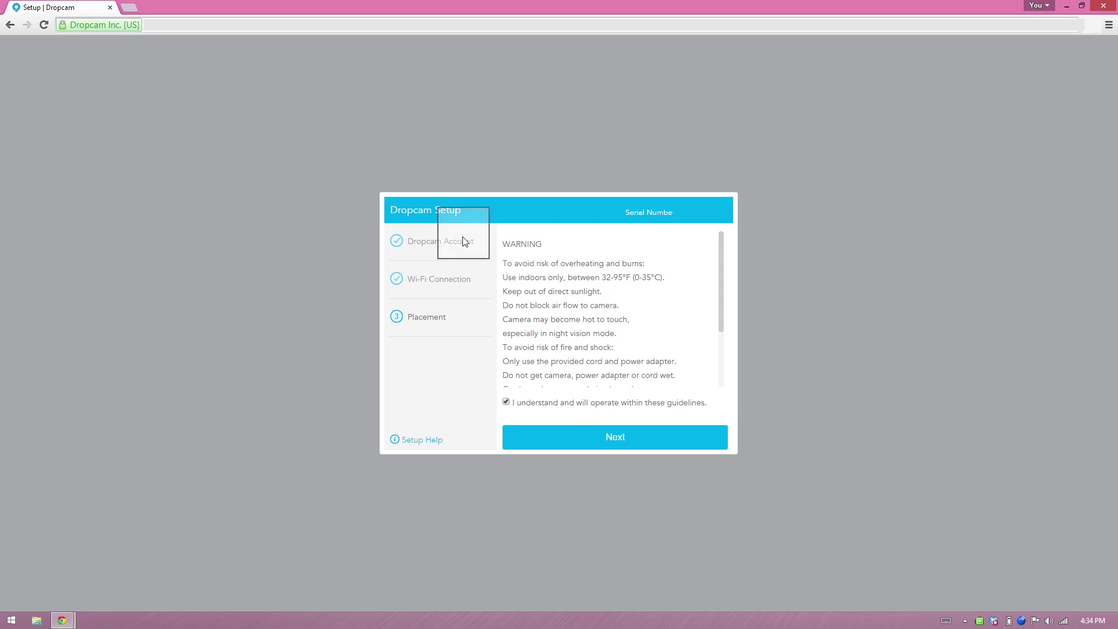
{"action": "left_click", "coordinate": [666, 445]}
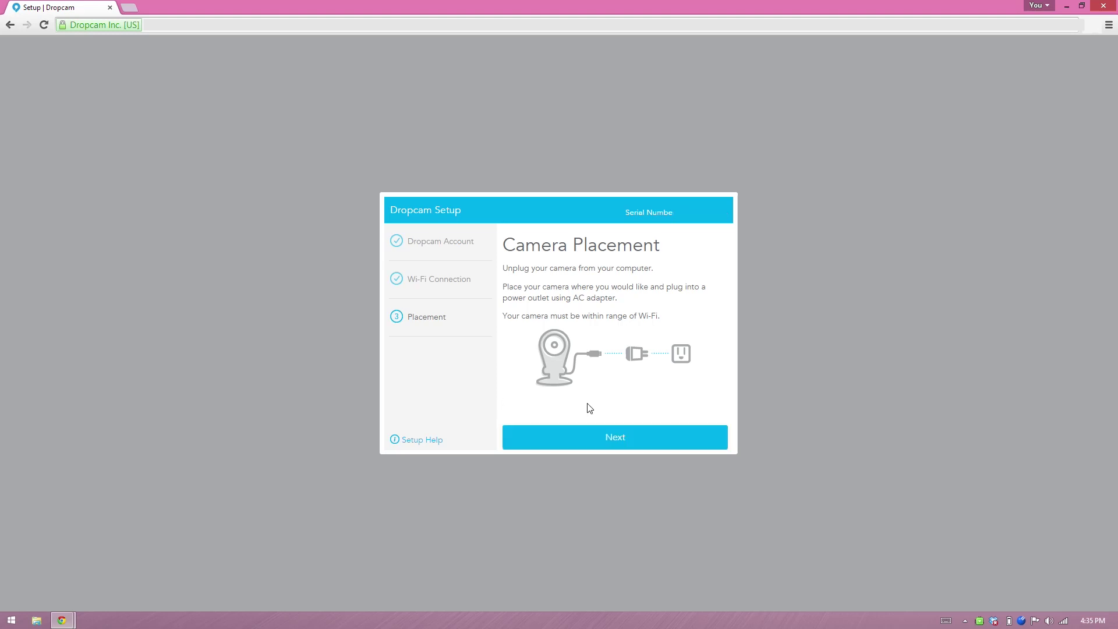
{"action": "left_click", "coordinate": [587, 444]}
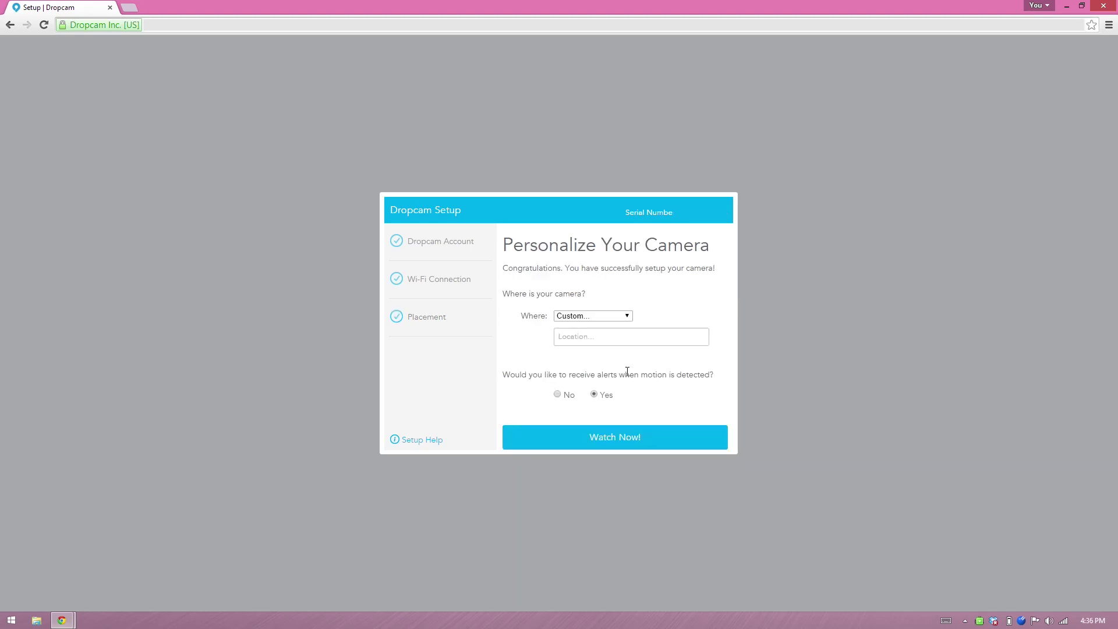
Step: Set the camera's location to Dining Room with motion alerts enabled, and open its live view without the quick tour
{"action": "left_click", "coordinate": [606, 315]}
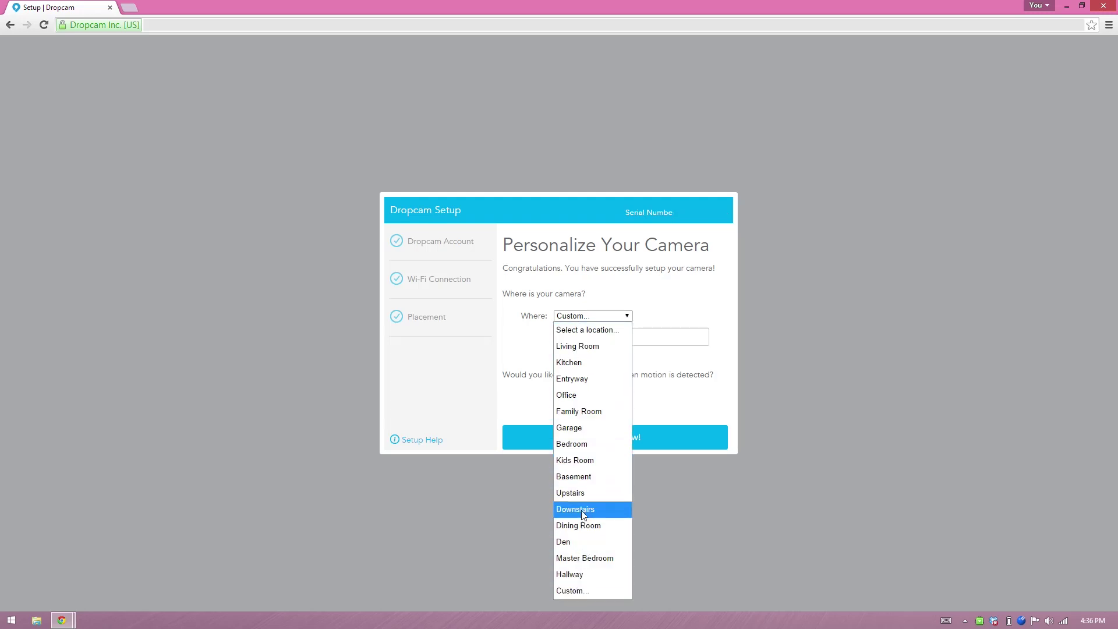
{"action": "left_click", "coordinate": [578, 525]}
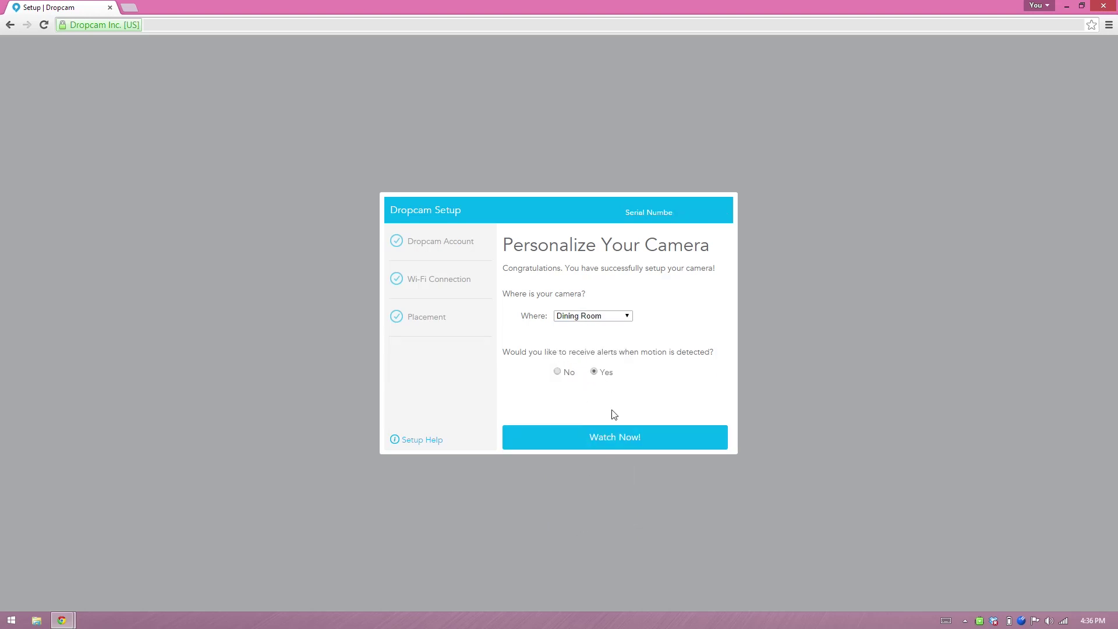
{"action": "left_click", "coordinate": [614, 448]}
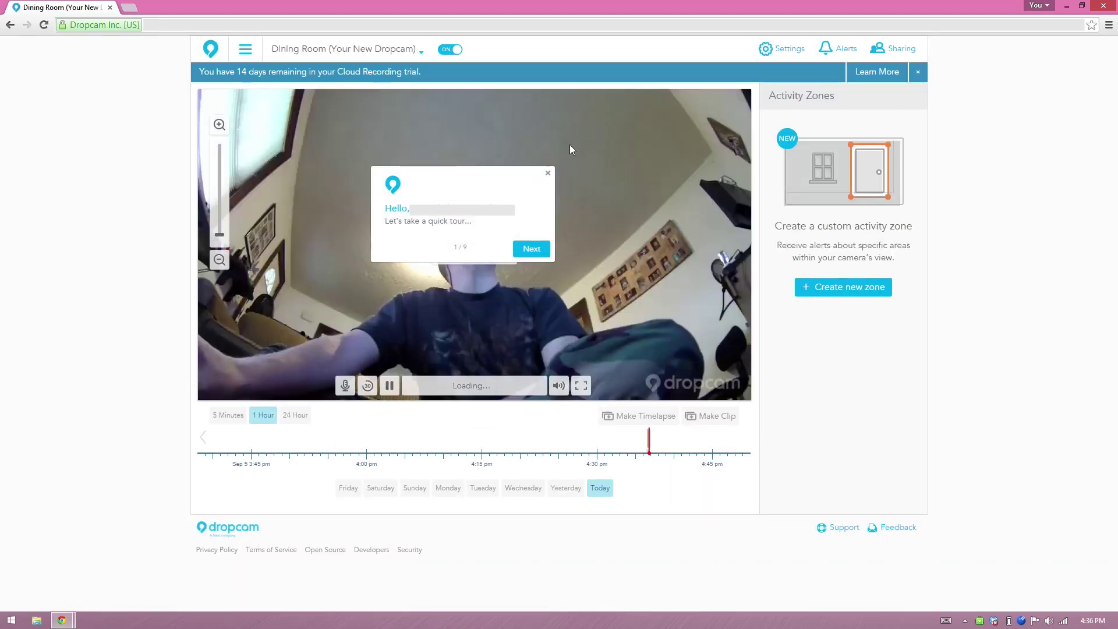
{"action": "left_click", "coordinate": [548, 172]}
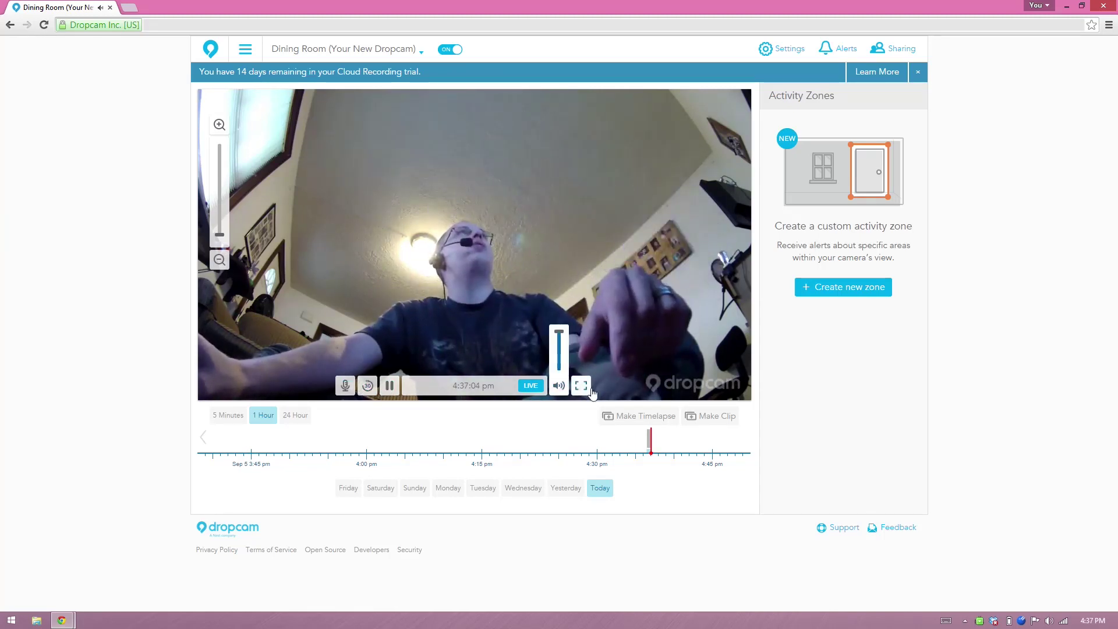
Step: Mute the camera feed and play back recorded footage around 4:37 pm on the 5-minute timeline
{"action": "left_click", "coordinate": [558, 385]}
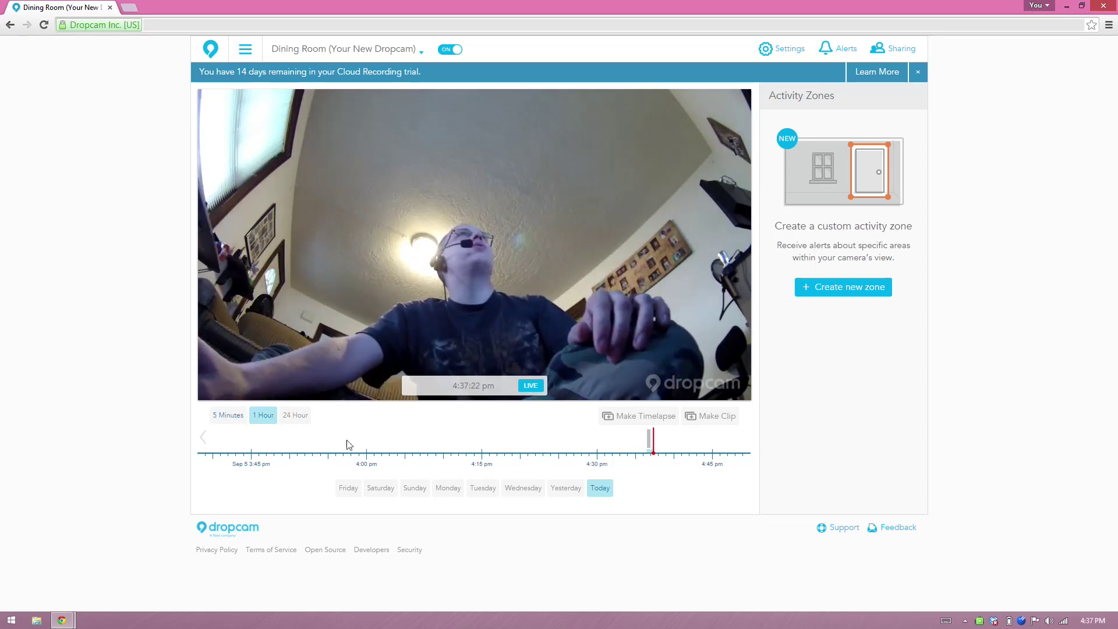
{"action": "scroll", "coordinate": [348, 444], "scroll_direction": "up", "scroll_amount": 2}
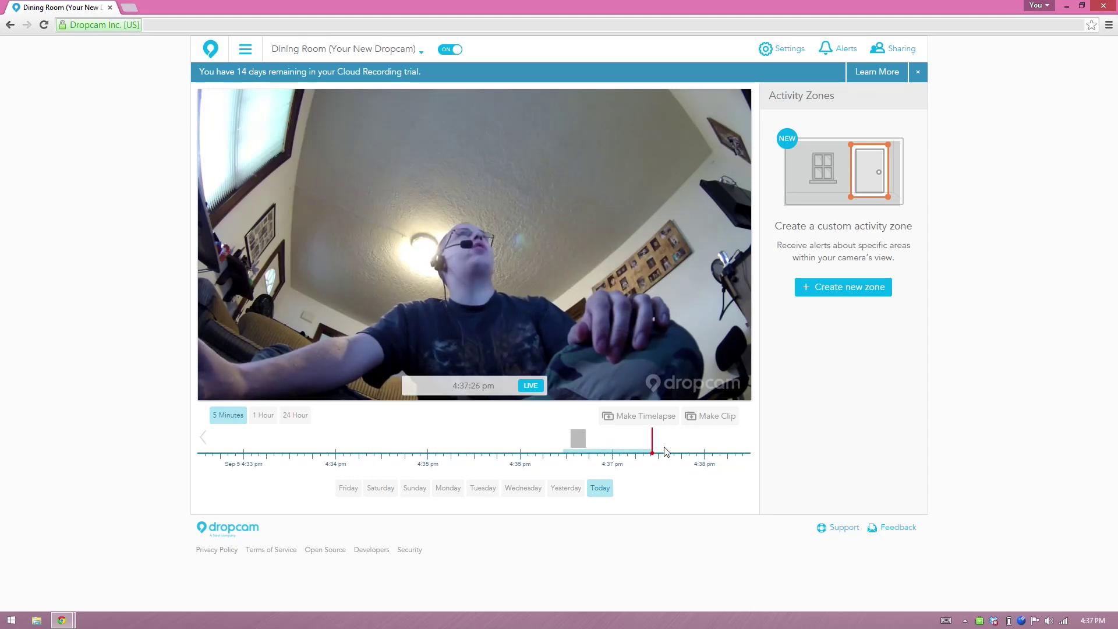
{"action": "left_click", "coordinate": [611, 457]}
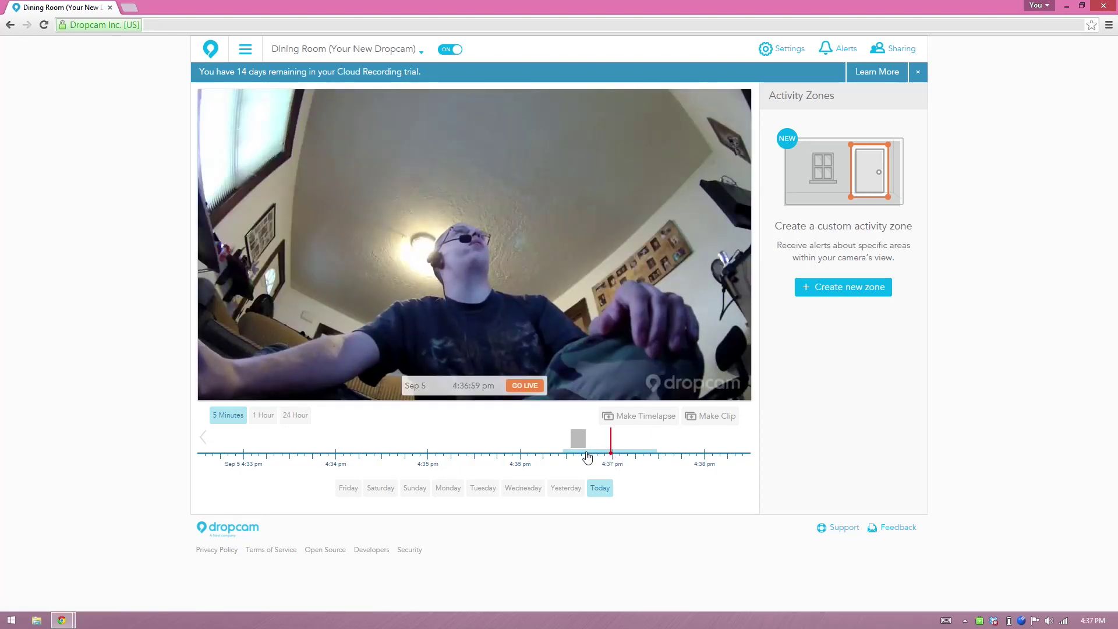
{"action": "left_click", "coordinate": [578, 456]}
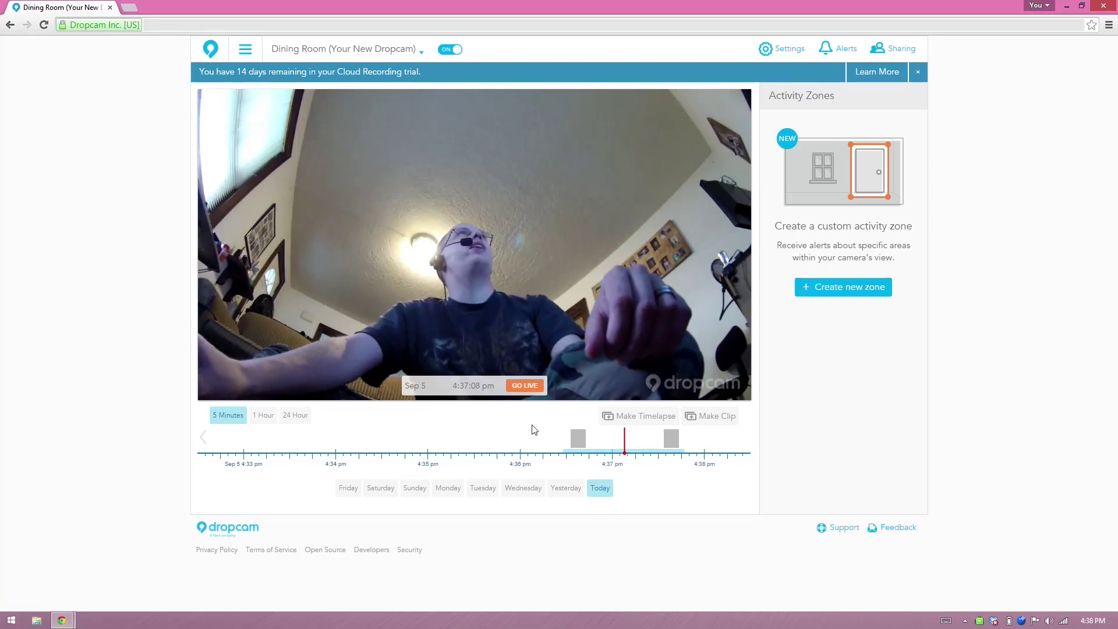
Step: Create an activity zone over the upper-right part of the camera's view and reshape its left corners, switching to live video
{"action": "left_click", "coordinate": [843, 287]}
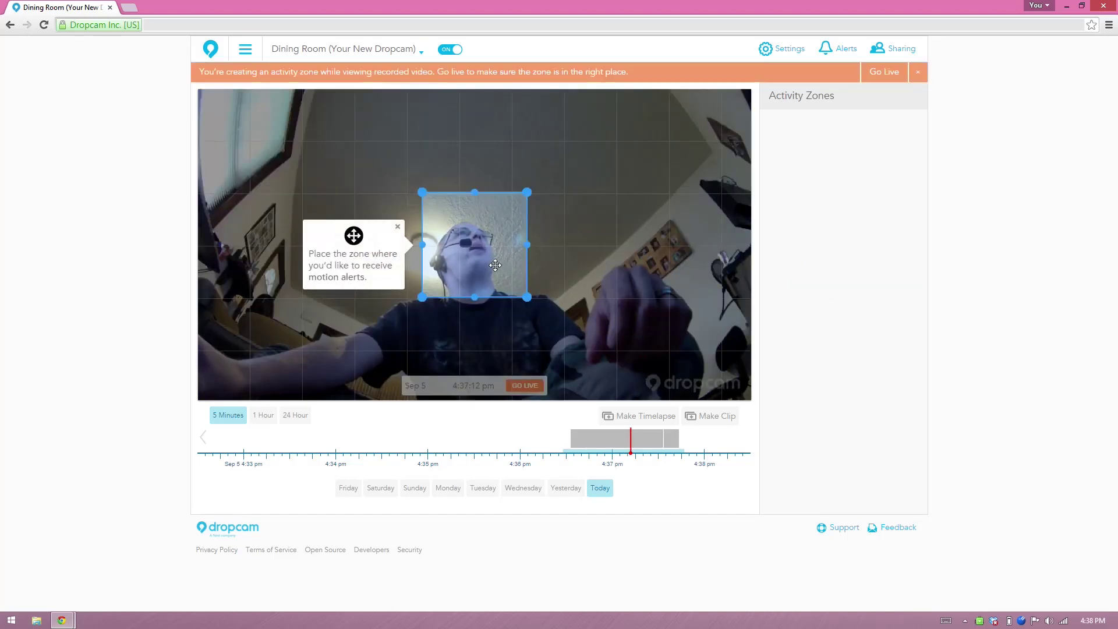
{"action": "left_click_drag", "start_coordinate": [493, 265], "coordinate": [707, 173]}
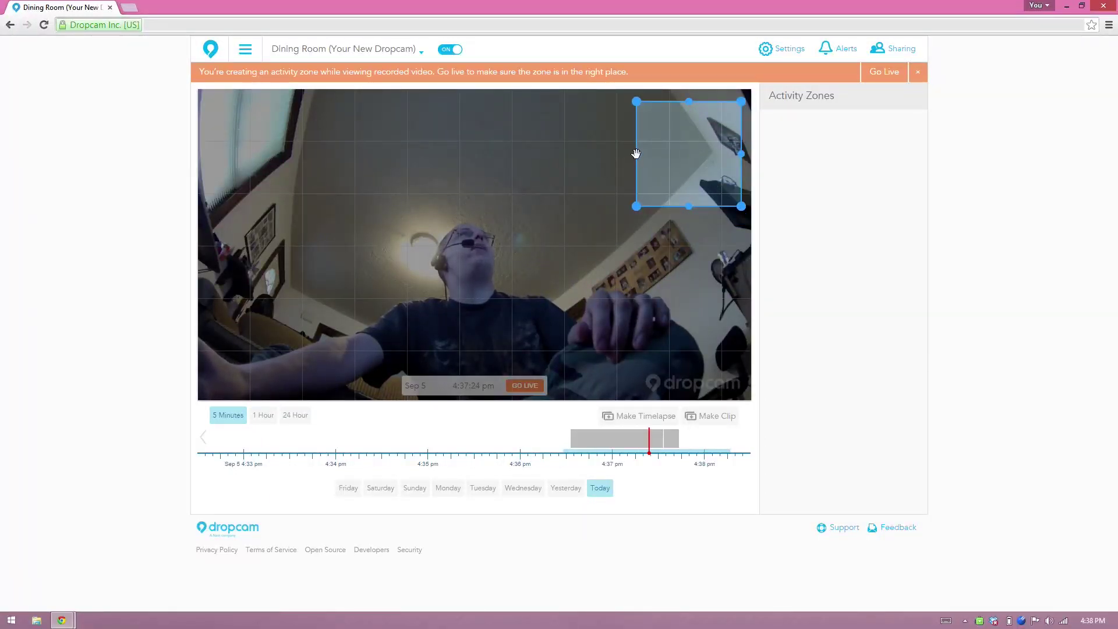
{"action": "left_click_drag", "start_coordinate": [637, 154], "coordinate": [329, 192]}
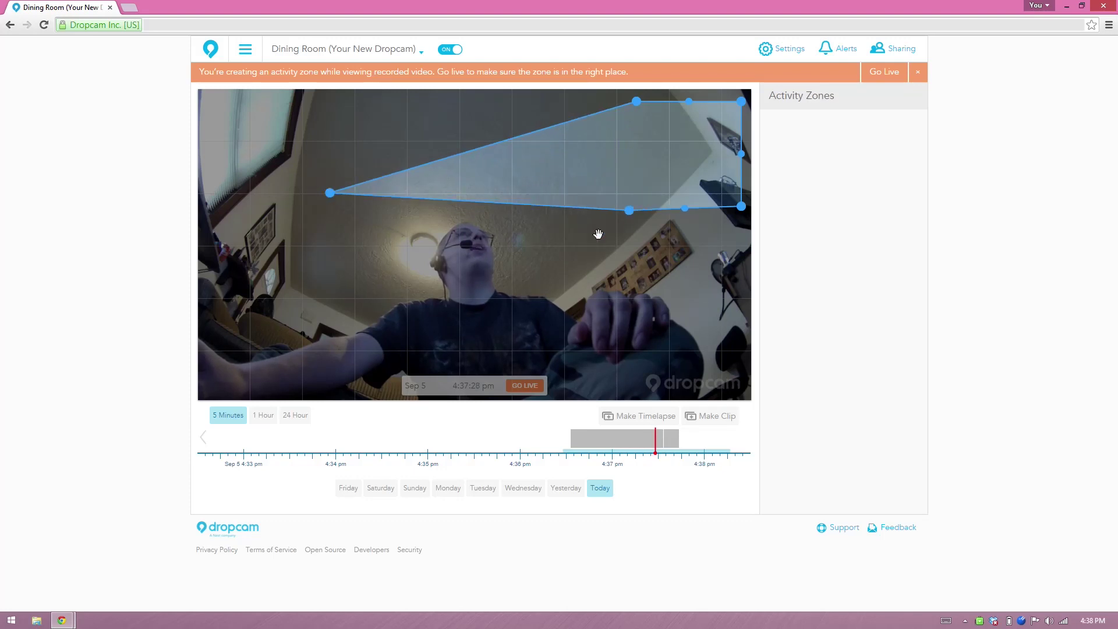
{"action": "left_click_drag", "start_coordinate": [628, 211], "coordinate": [484, 331]}
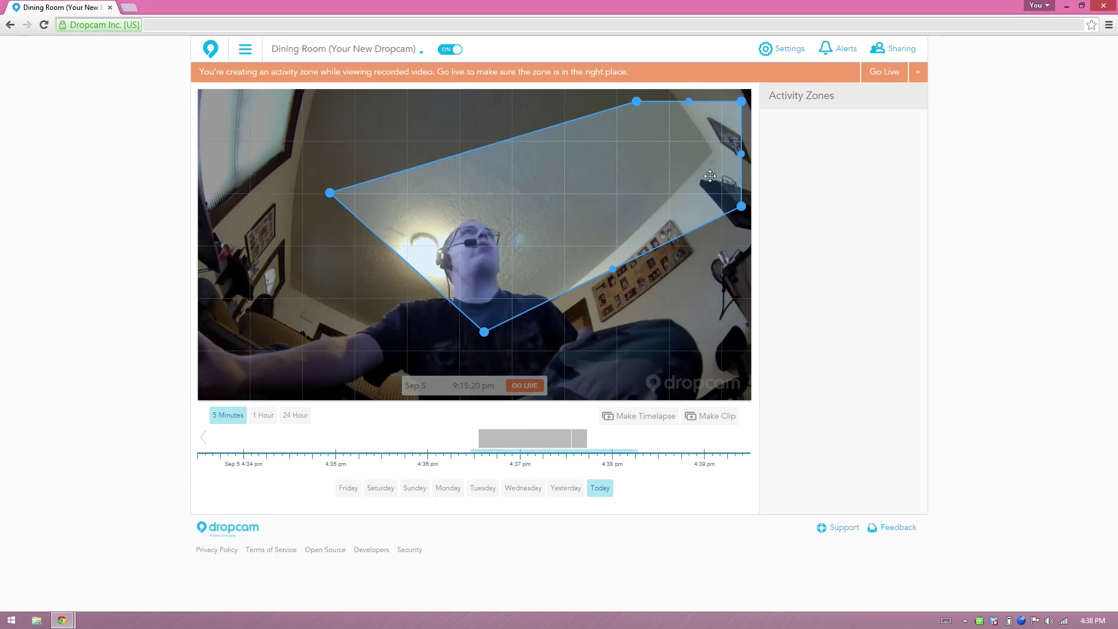
{"action": "left_click", "coordinate": [897, 73]}
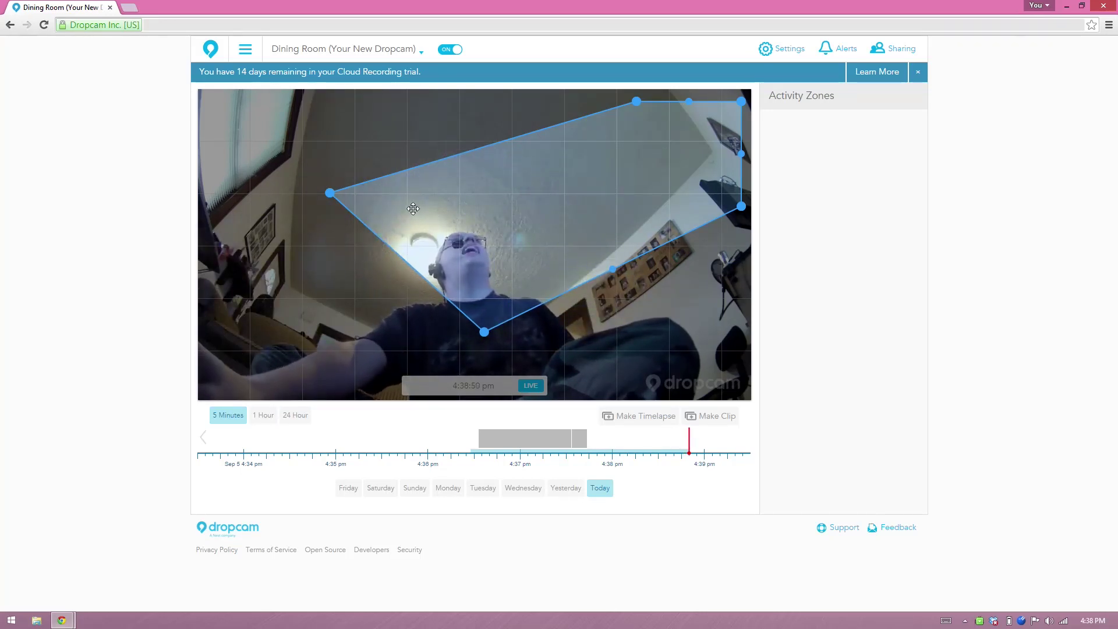
{"action": "left_click_drag", "start_coordinate": [329, 192], "coordinate": [605, 126]}
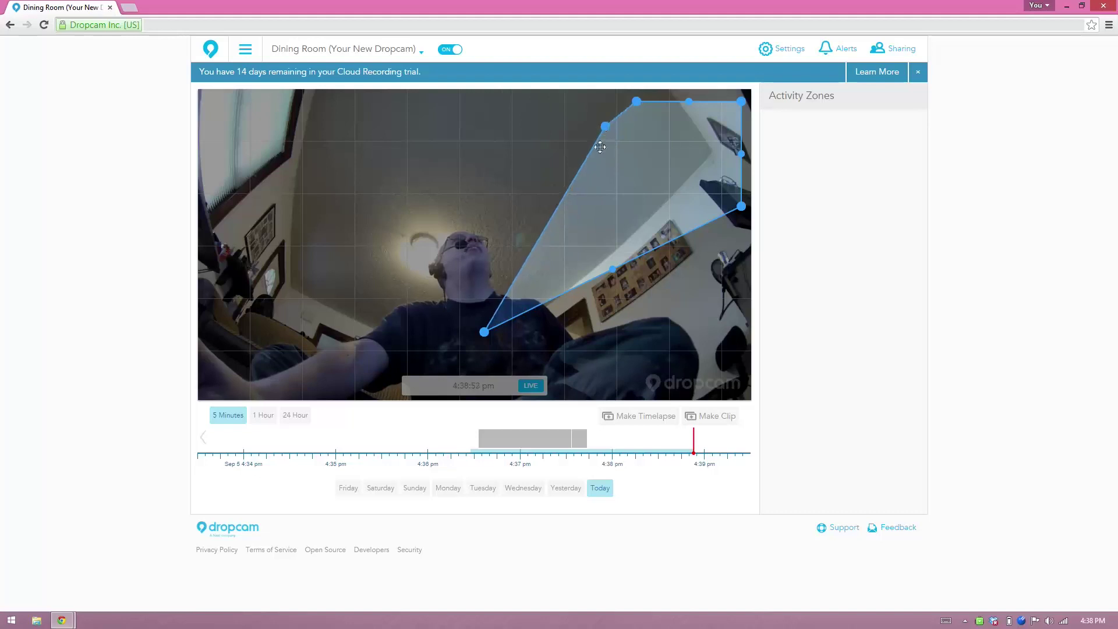
Step: Turn off the status light and turn on sound detection in the camera's settings
{"action": "left_click", "coordinate": [787, 48]}
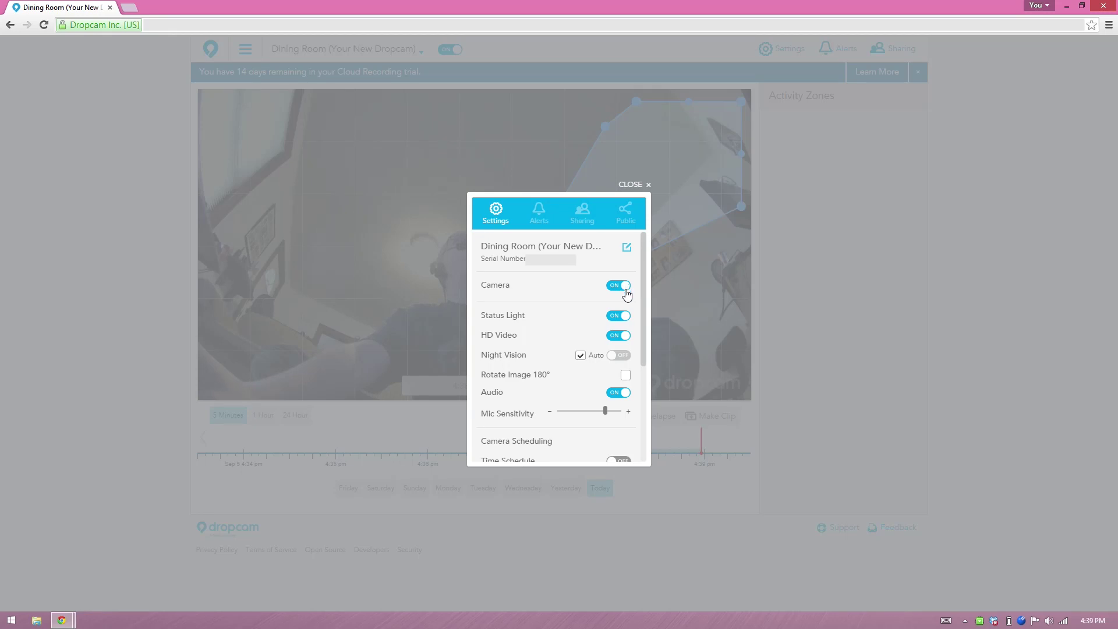
{"action": "left_click", "coordinate": [620, 319]}
{"action": "scroll", "coordinate": [648, 340], "scroll_direction": "down", "scroll_amount": 2}
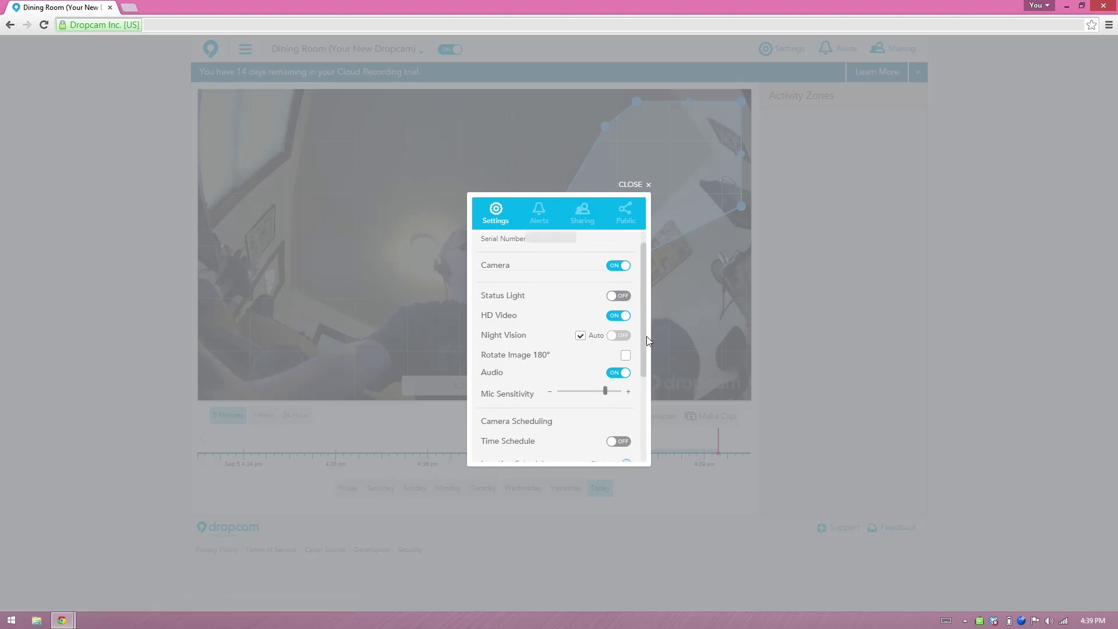
{"action": "left_click_drag", "start_coordinate": [644, 336], "coordinate": [639, 423]}
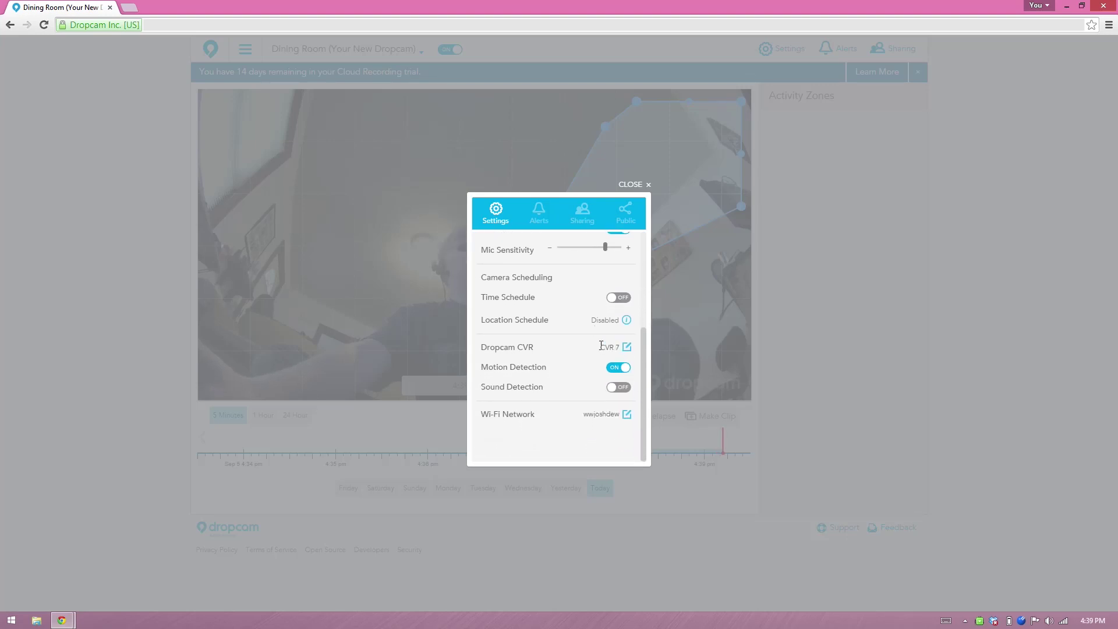
{"action": "left_click", "coordinate": [617, 388]}
{"action": "left_click_drag", "start_coordinate": [645, 406], "coordinate": [644, 291]}
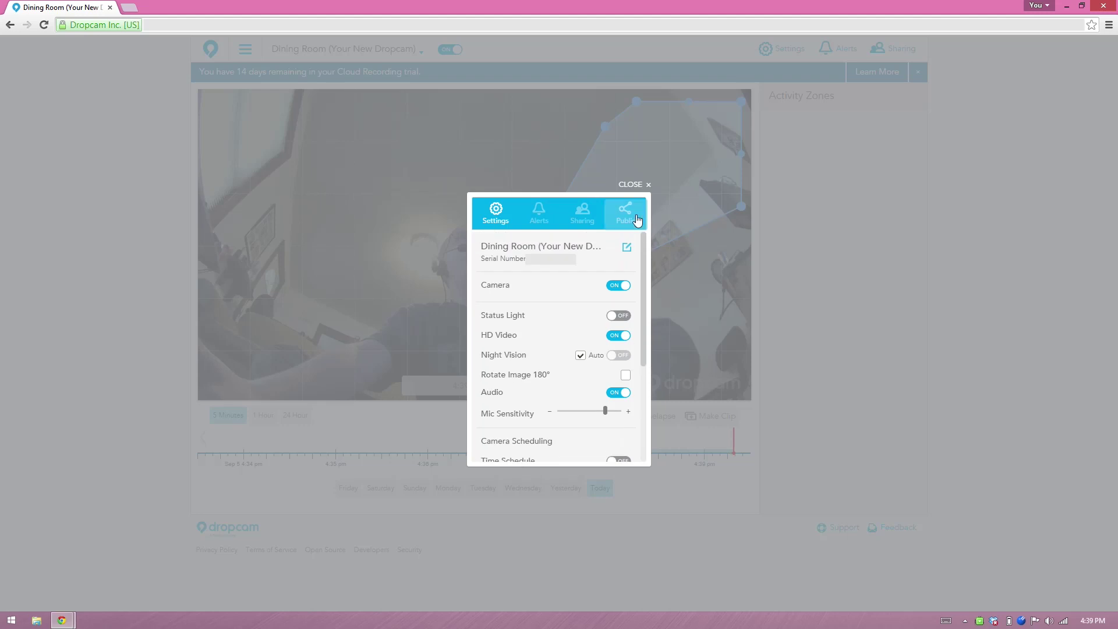
Step: Add the HTC One_M8 phone as an alert recipient and enable sound notifications in the camera's alert settings
{"action": "left_click", "coordinate": [550, 210]}
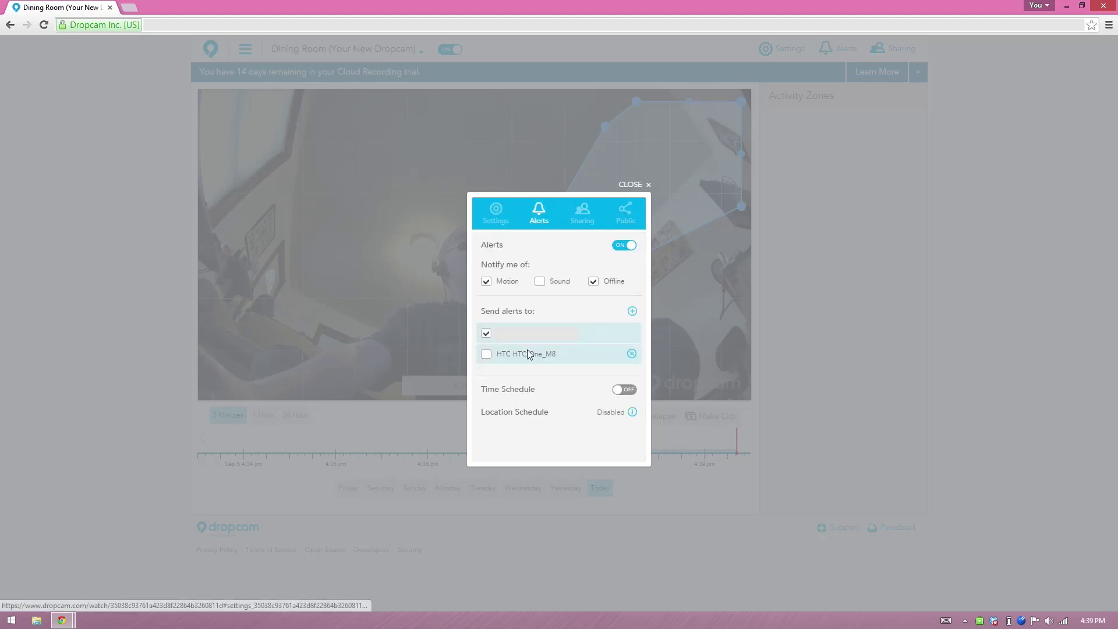
{"action": "left_click", "coordinate": [486, 354]}
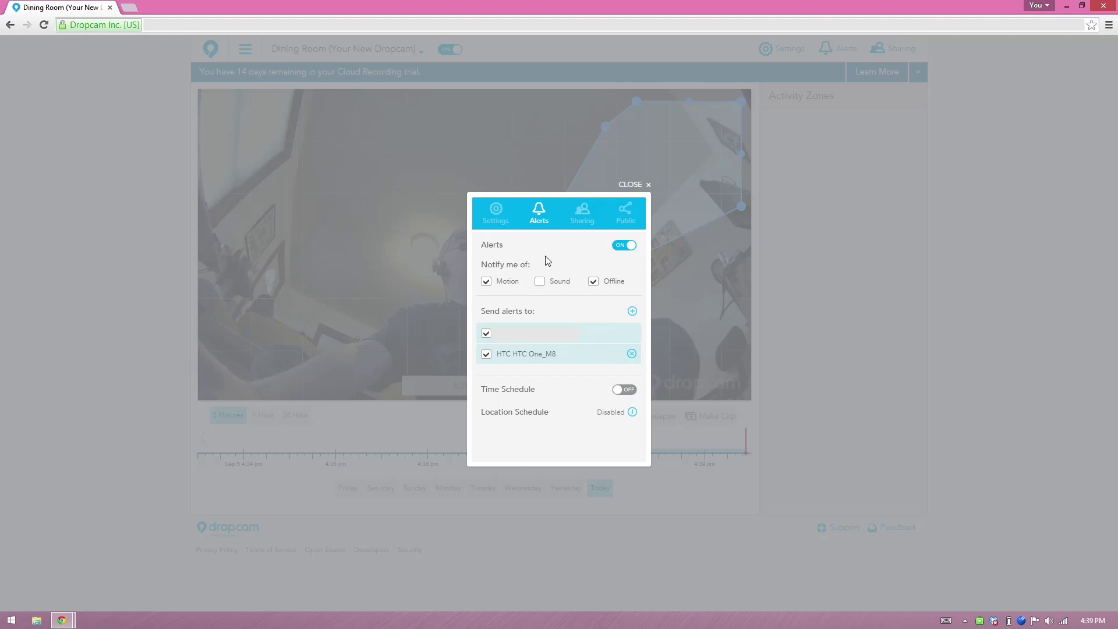
{"action": "left_click", "coordinate": [539, 282]}
Step: Review the camera's sharing invitation form and the terms for making it public, and close the camera settings
{"action": "left_click", "coordinate": [584, 226]}
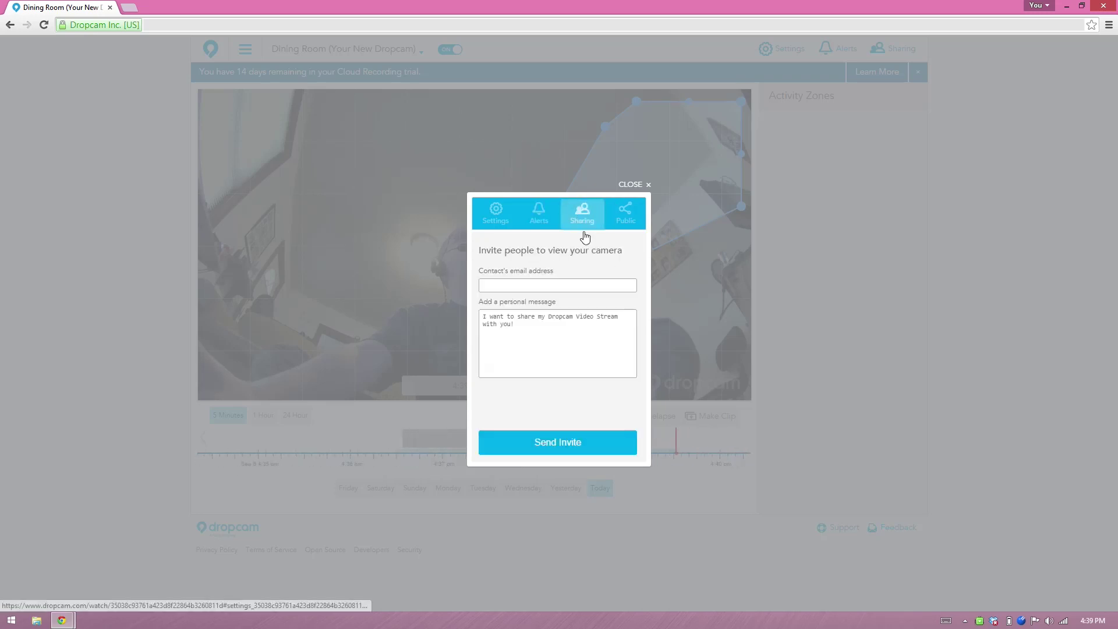
{"action": "left_click", "coordinate": [526, 281]}
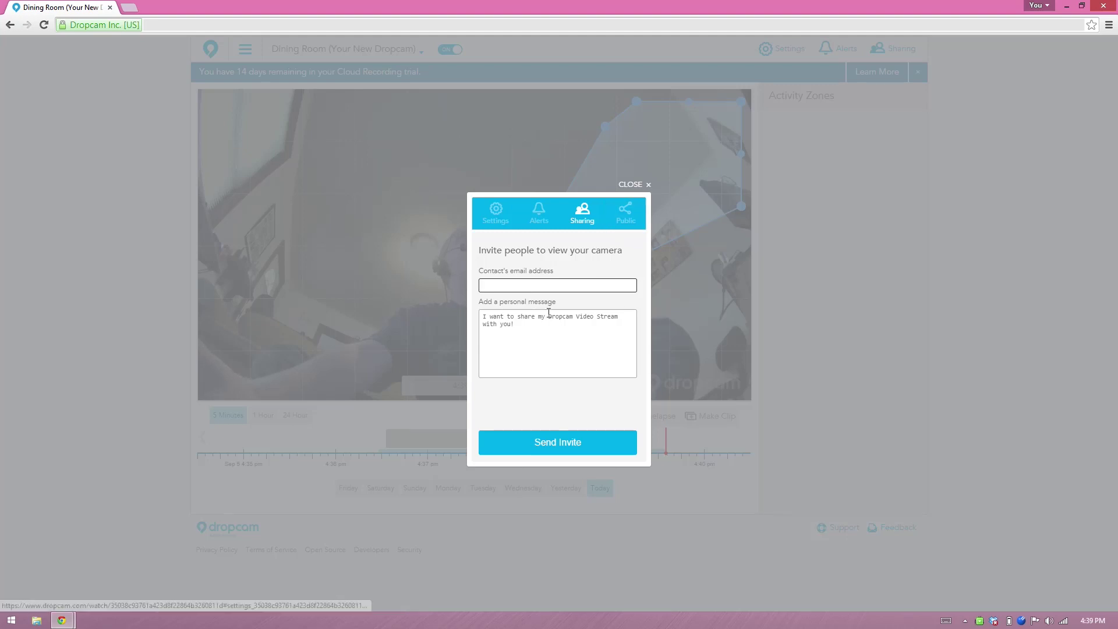
{"action": "left_click", "coordinate": [621, 220]}
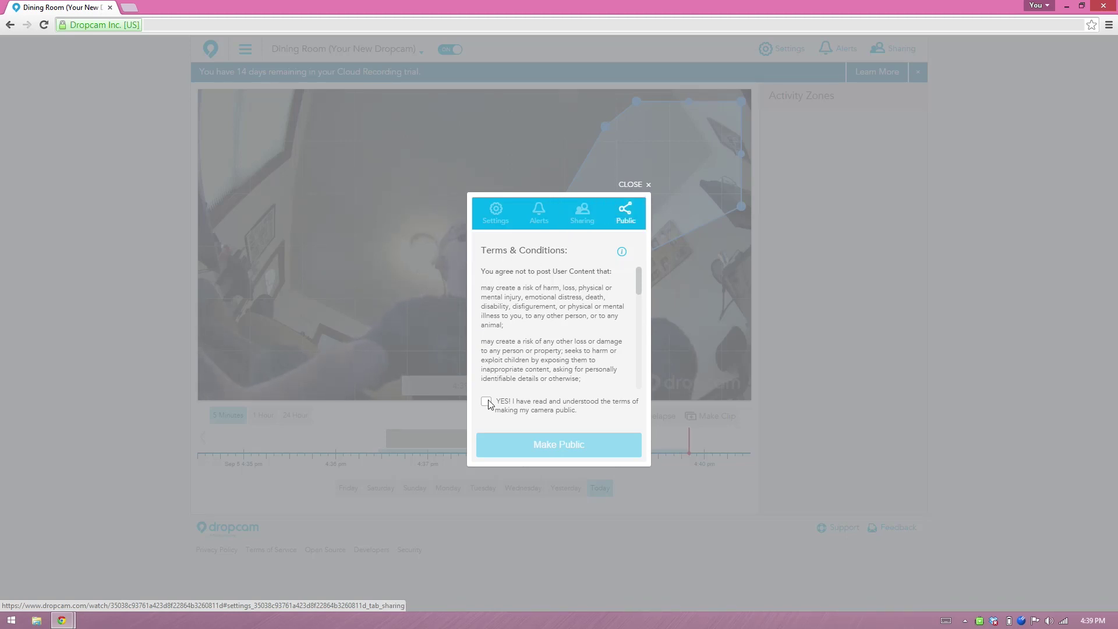
{"action": "left_click", "coordinate": [496, 213]}
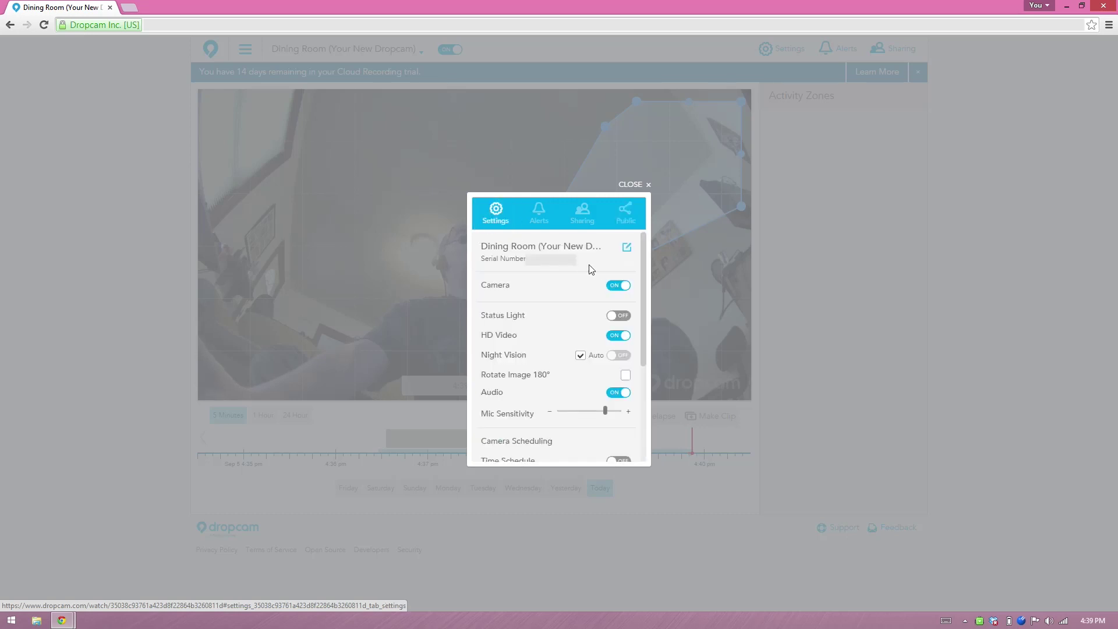
{"action": "left_click", "coordinate": [645, 184]}
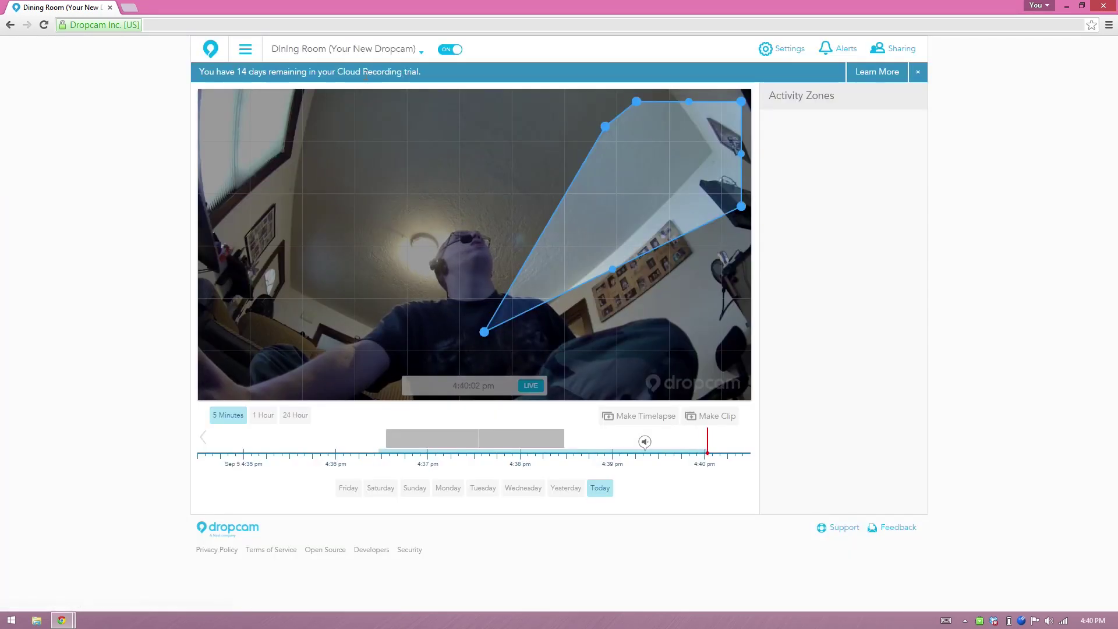
Step: Open the Cloud Recording information page and examine the yearly prices of the 7-day and 30-day plans
{"action": "left_click", "coordinate": [419, 72]}
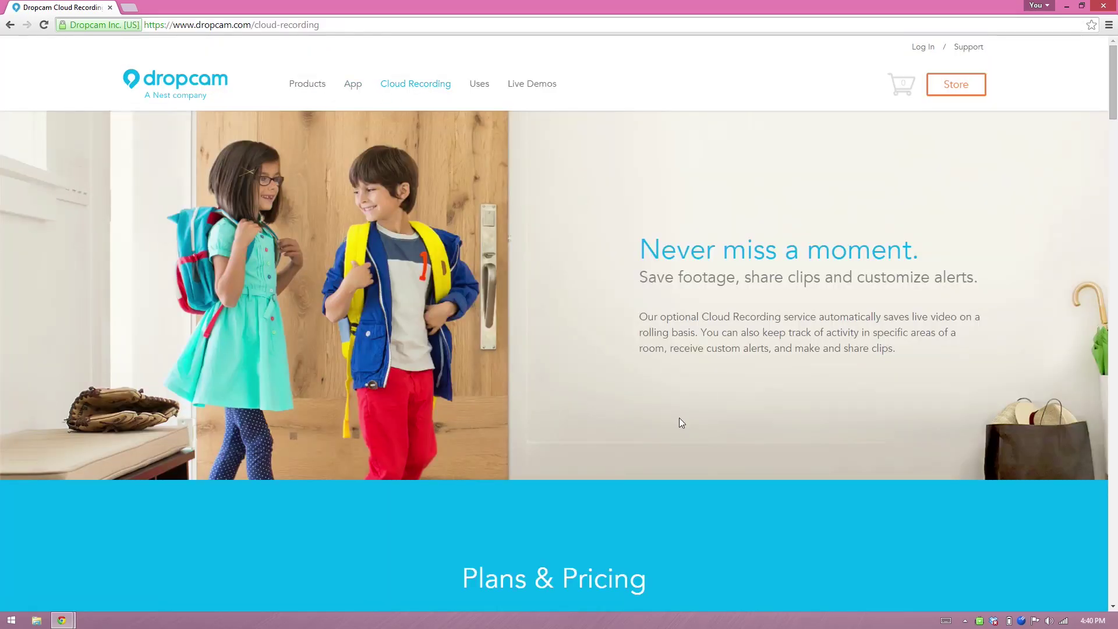
{"action": "scroll", "coordinate": [679, 418], "scroll_direction": "down", "scroll_amount": 5}
{"action": "scroll", "coordinate": [403, 348], "scroll_direction": "down", "scroll_amount": 1}
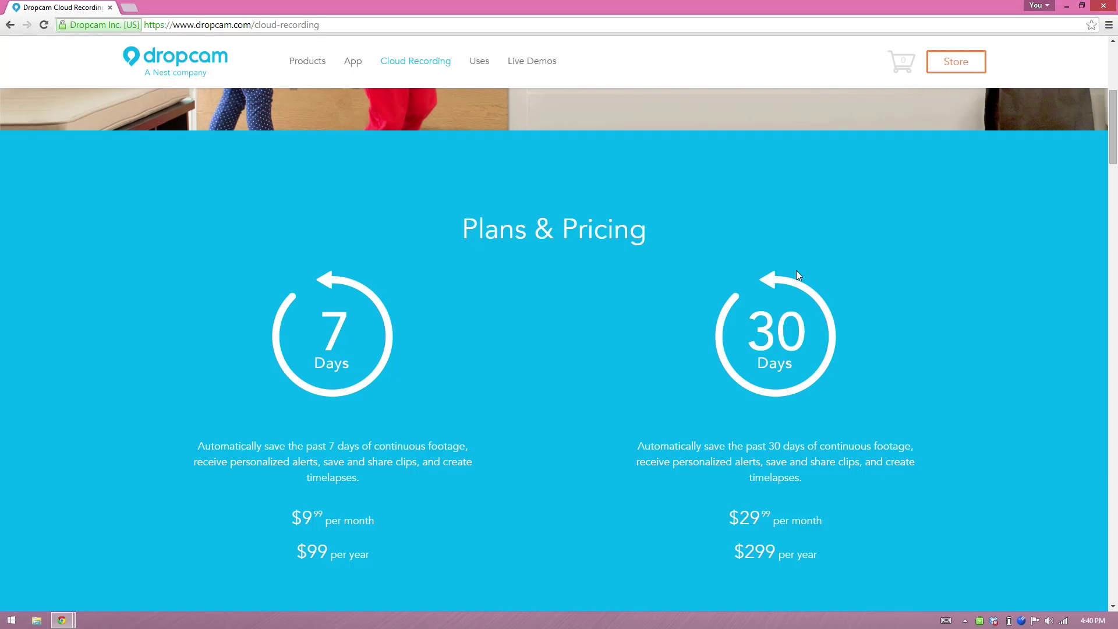
{"action": "left_click_drag", "start_coordinate": [714, 557], "coordinate": [786, 557]}
{"action": "left_click_drag", "start_coordinate": [307, 553], "coordinate": [327, 553]}
Step: Read through the Cloud Recording features down to the multi-camera discount under "Capture more for less."
{"action": "scroll", "coordinate": [439, 512], "scroll_direction": "down", "scroll_amount": 3}
{"action": "scroll", "coordinate": [440, 507], "scroll_direction": "down", "scroll_amount": 18}
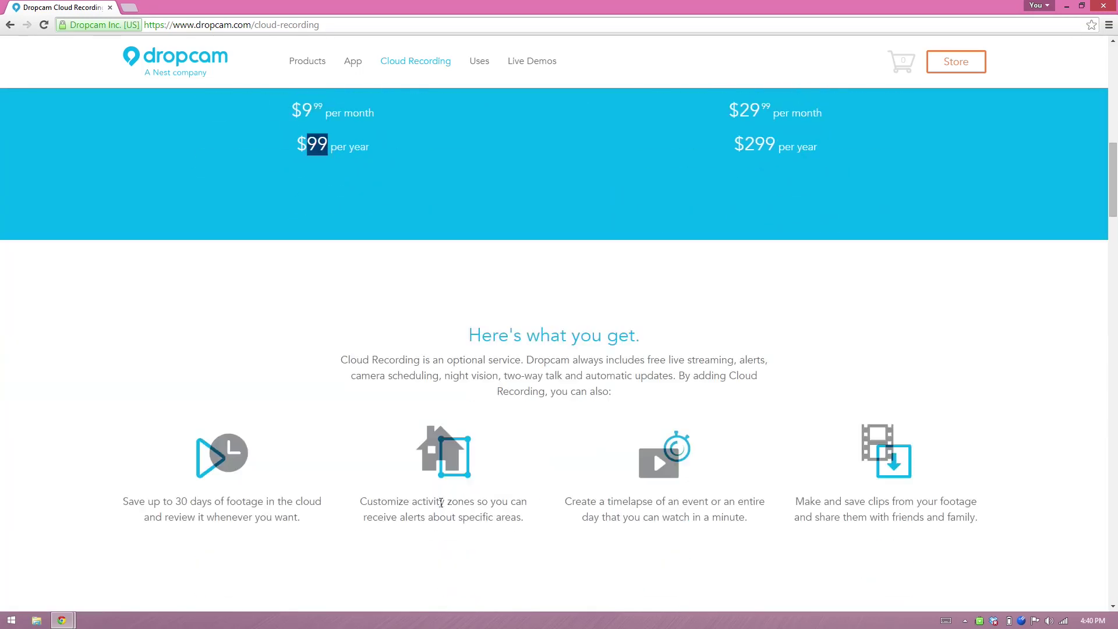
{"action": "scroll", "coordinate": [440, 502], "scroll_direction": "down", "scroll_amount": 7}
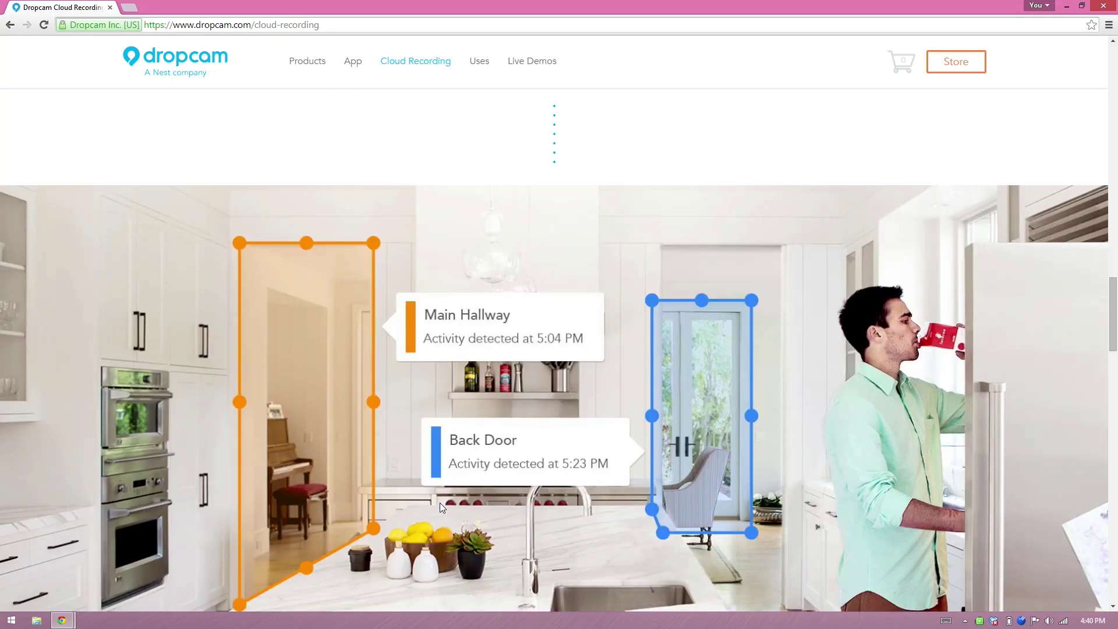
{"action": "scroll", "coordinate": [440, 507], "scroll_direction": "down", "scroll_amount": 1}
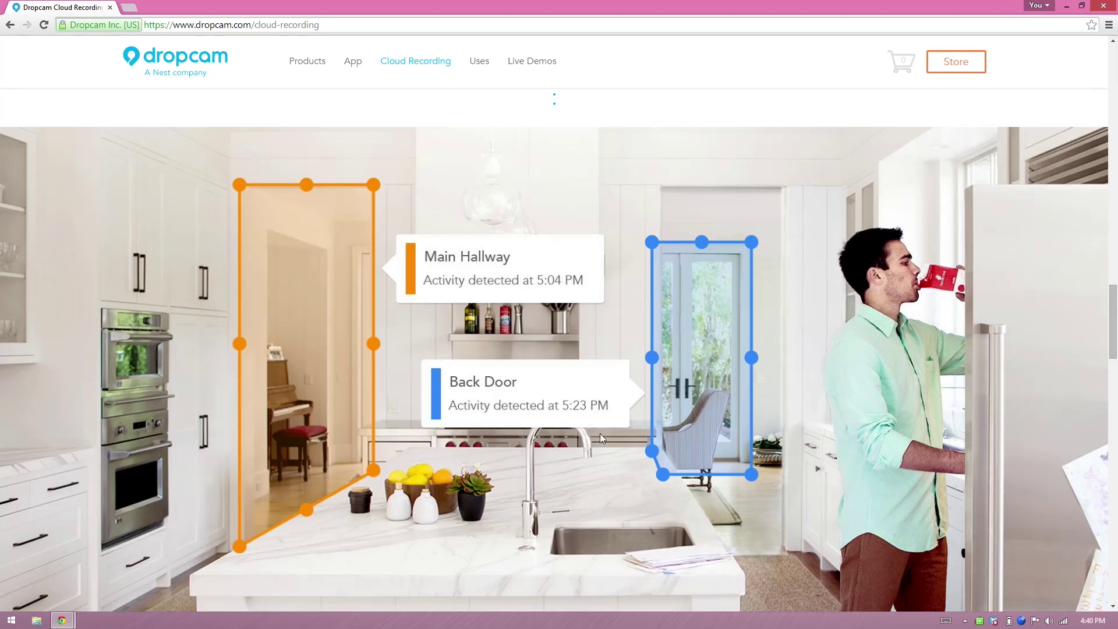
{"action": "scroll", "coordinate": [600, 436], "scroll_direction": "down", "scroll_amount": 4}
{"action": "scroll", "coordinate": [602, 443], "scroll_direction": "down", "scroll_amount": 17}
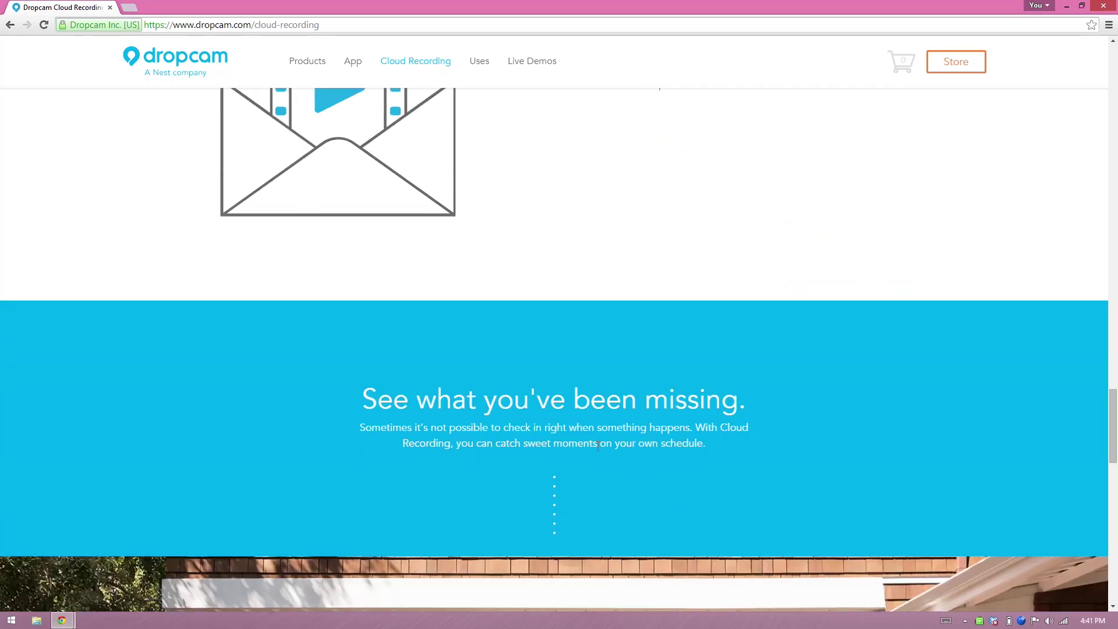
{"action": "scroll", "coordinate": [596, 446], "scroll_direction": "down", "scroll_amount": 8}
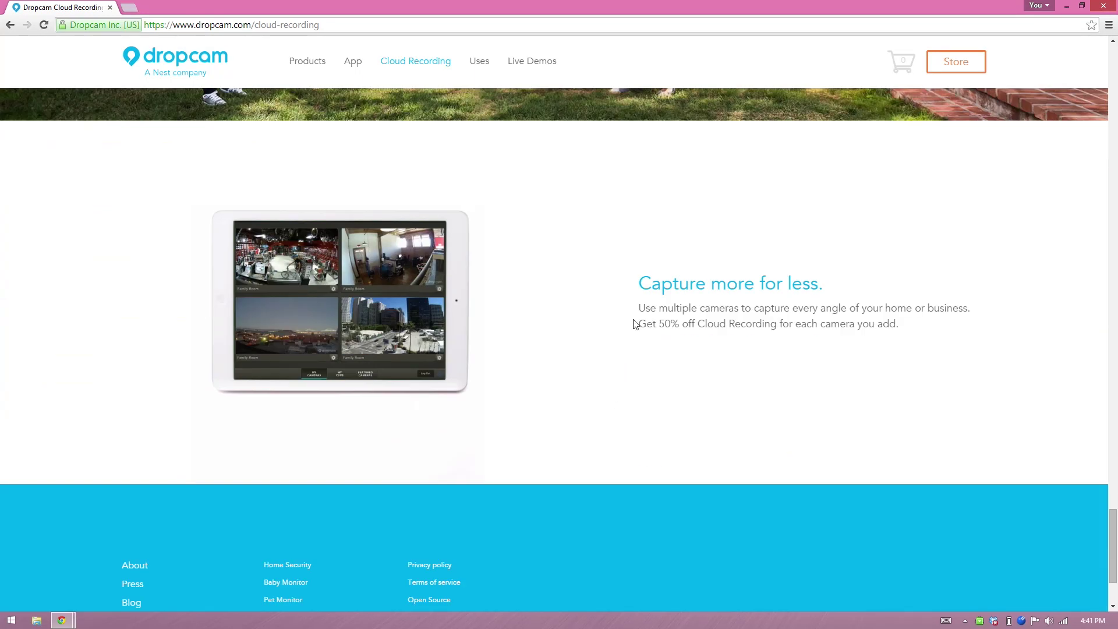
{"action": "left_click_drag", "start_coordinate": [637, 323], "coordinate": [906, 319]}
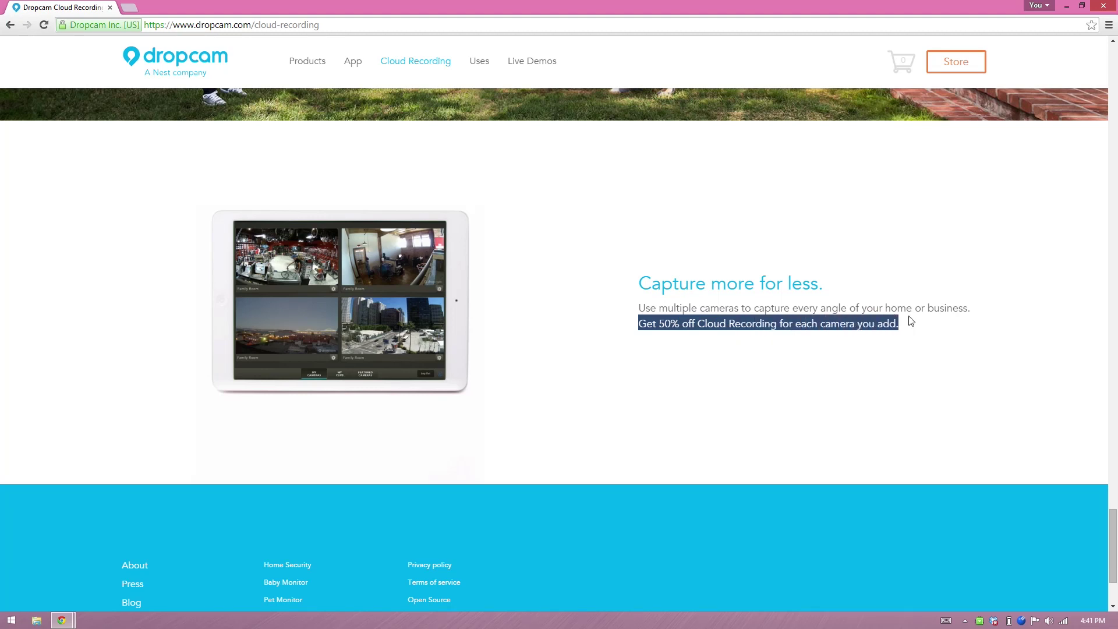
{"action": "left_click", "coordinate": [909, 353]}
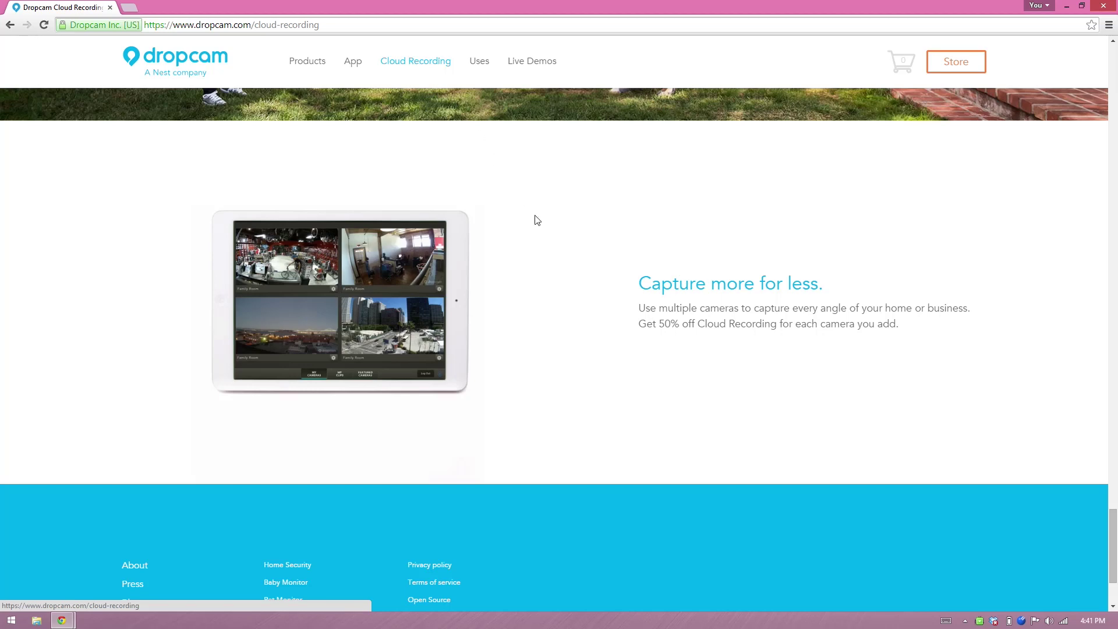
Step: Finish viewing the Cloud Recording page and minimize all windows to show the desktop
{"action": "scroll", "coordinate": [600, 349], "scroll_direction": "down", "scroll_amount": 3}
{"action": "scroll", "coordinate": [606, 437], "scroll_direction": "up", "scroll_amount": 1}
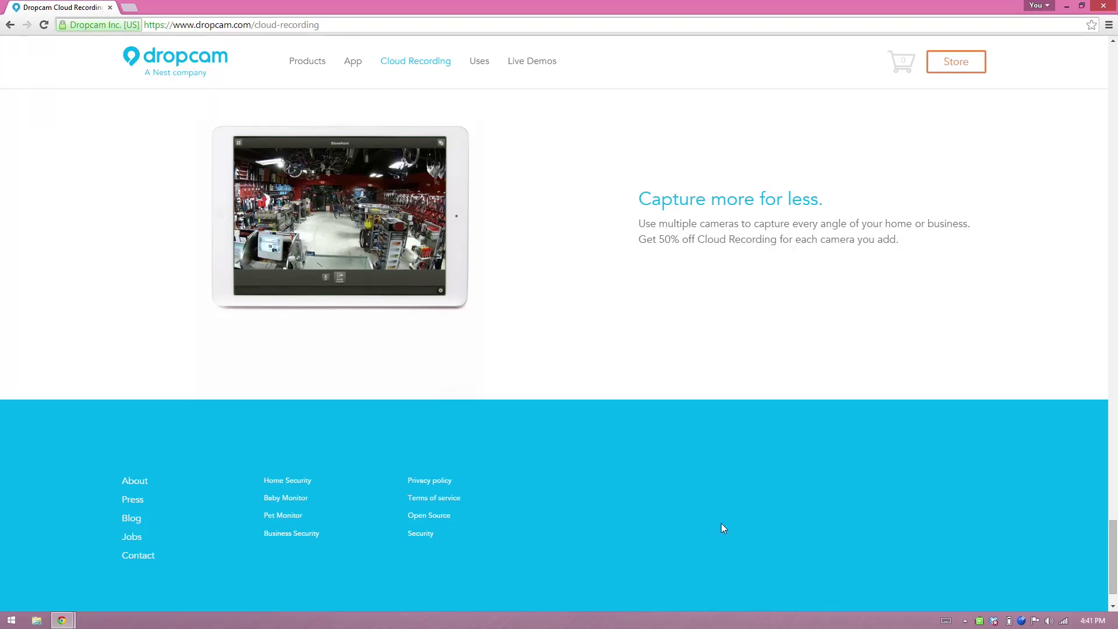
{"action": "key", "text": "super+d"}
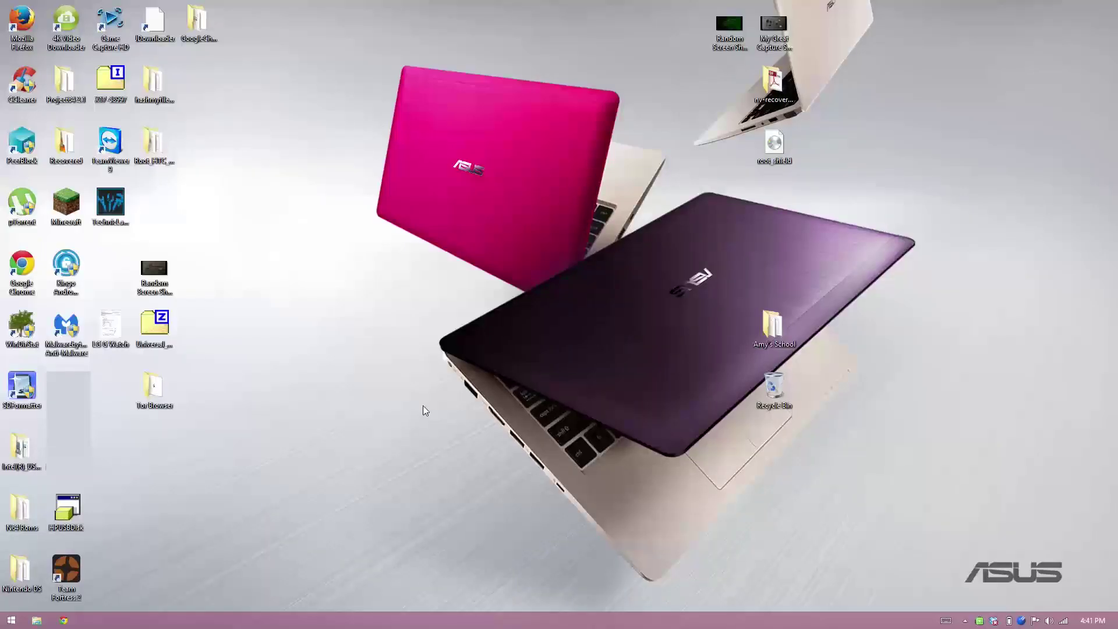